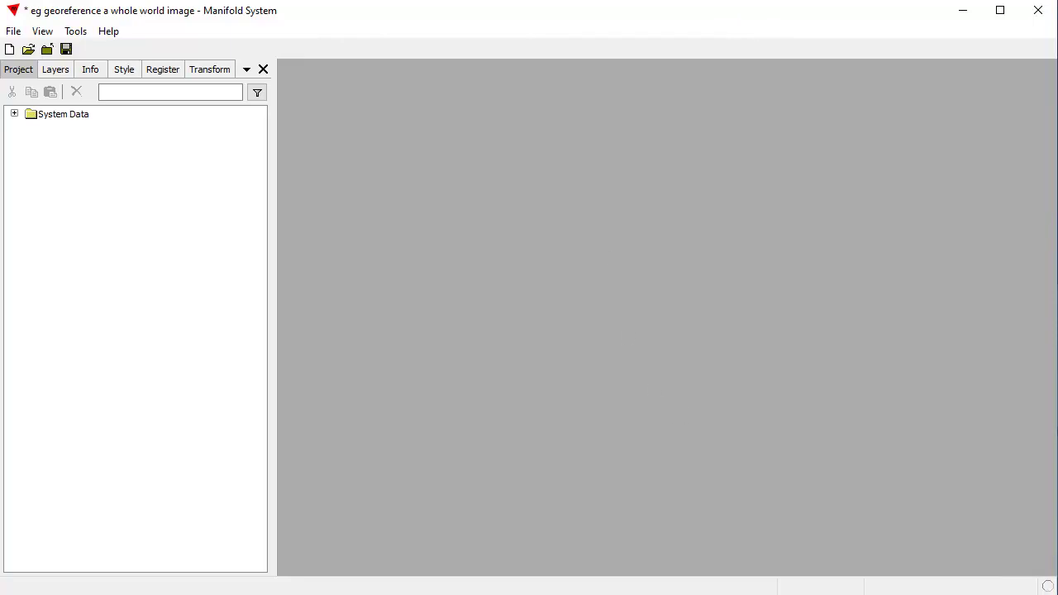
Step: Switch to the GPlates Cesium portal in the browser and rotate the 3D globe to examine the geology at 200 Ma
{"action": "key", "text": "alt+Tab"}
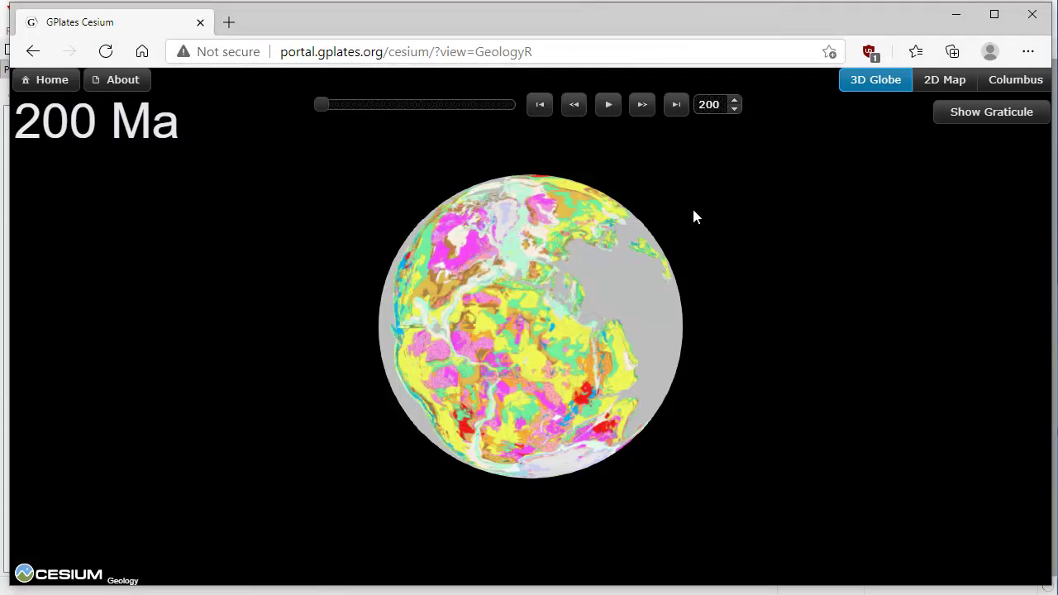
{"action": "left_click_drag", "start_coordinate": [488, 340], "coordinate": [612, 354]}
{"action": "left_click_drag", "start_coordinate": [576, 266], "coordinate": [478, 294]}
{"action": "left_click_drag", "start_coordinate": [561, 290], "coordinate": [597, 320]}
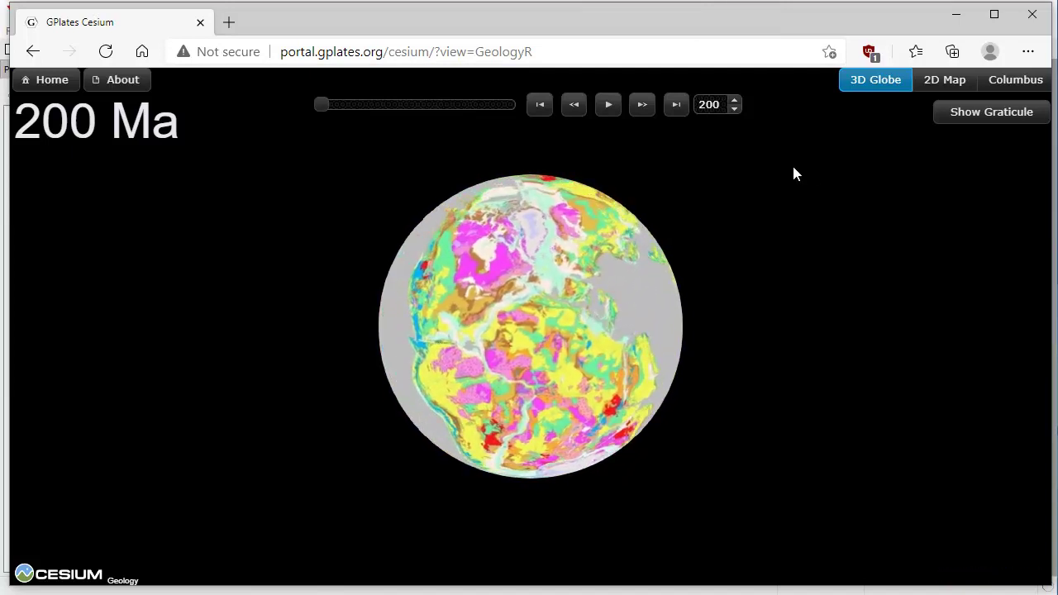
{"action": "left_click_drag", "start_coordinate": [537, 337], "coordinate": [506, 307]}
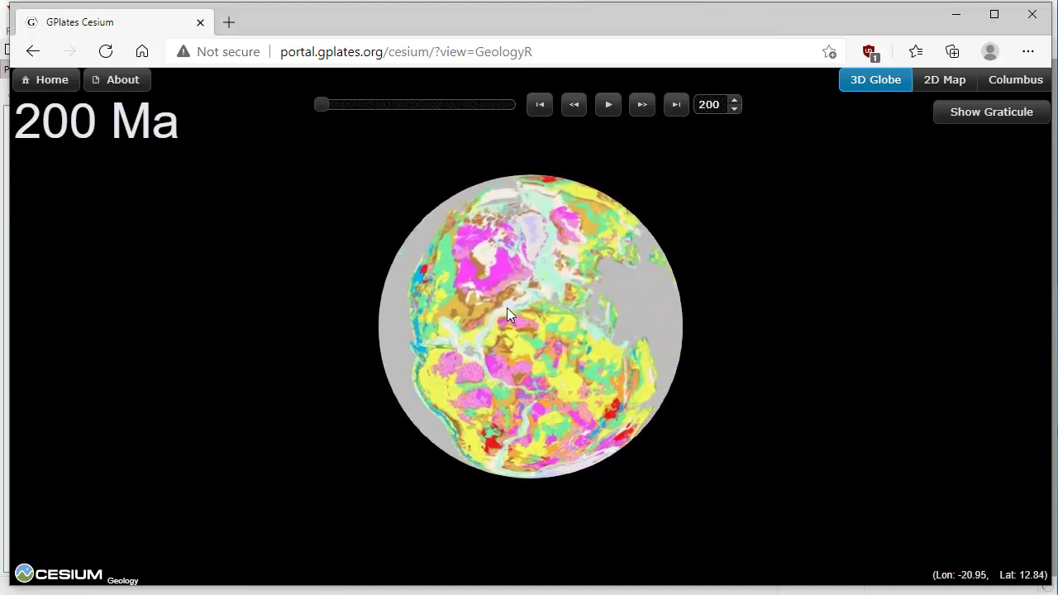
Step: Show the 200 Ma geology as a 2D map and examine its whole-world extent
{"action": "left_click", "coordinate": [940, 89]}
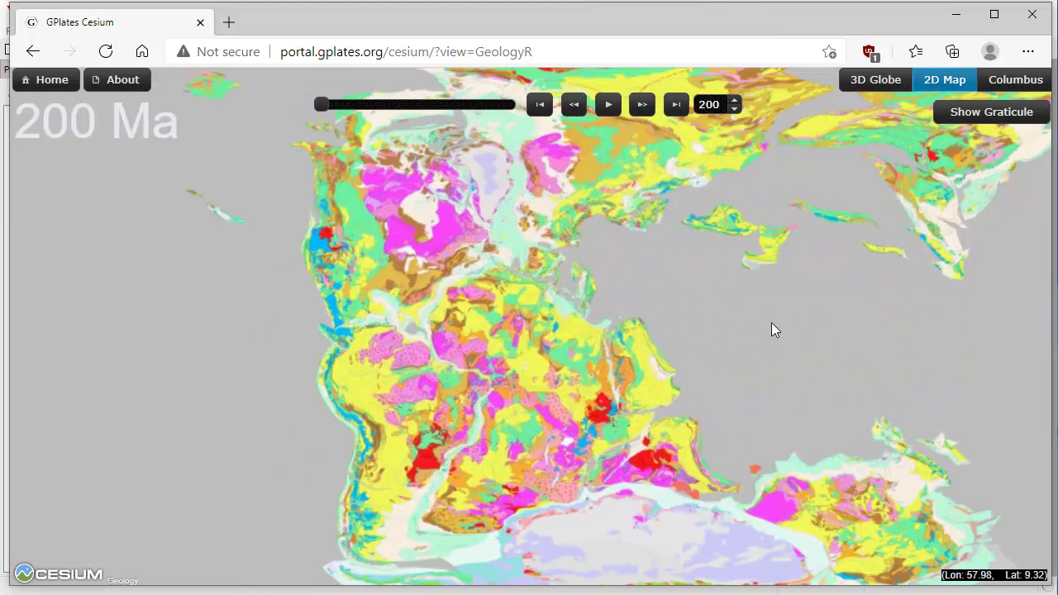
{"action": "scroll", "coordinate": [632, 274], "scroll_direction": "down", "scroll_amount": 2}
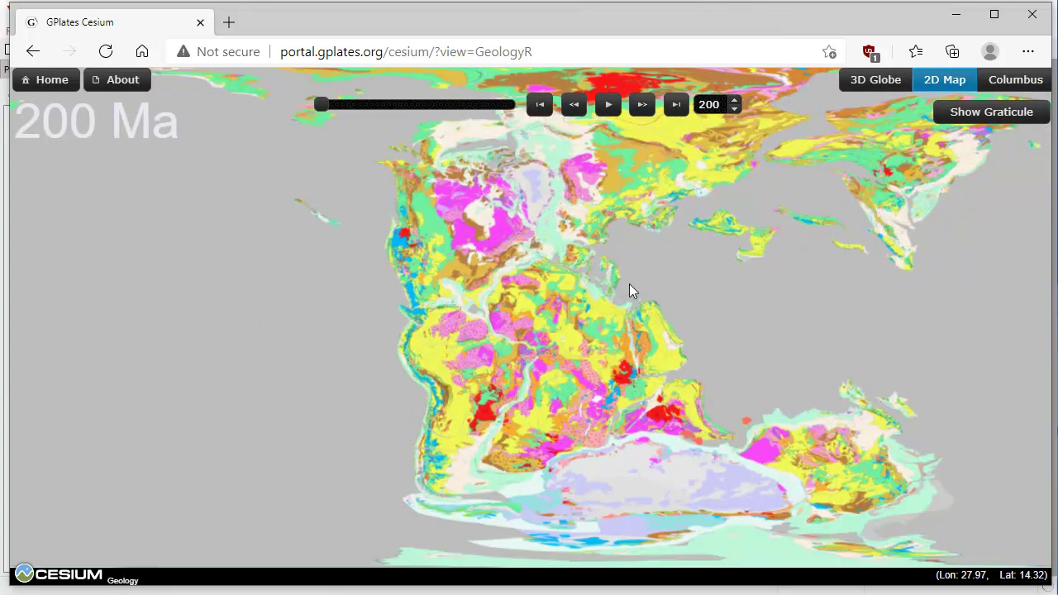
{"action": "left_click_drag", "start_coordinate": [634, 269], "coordinate": [598, 286]}
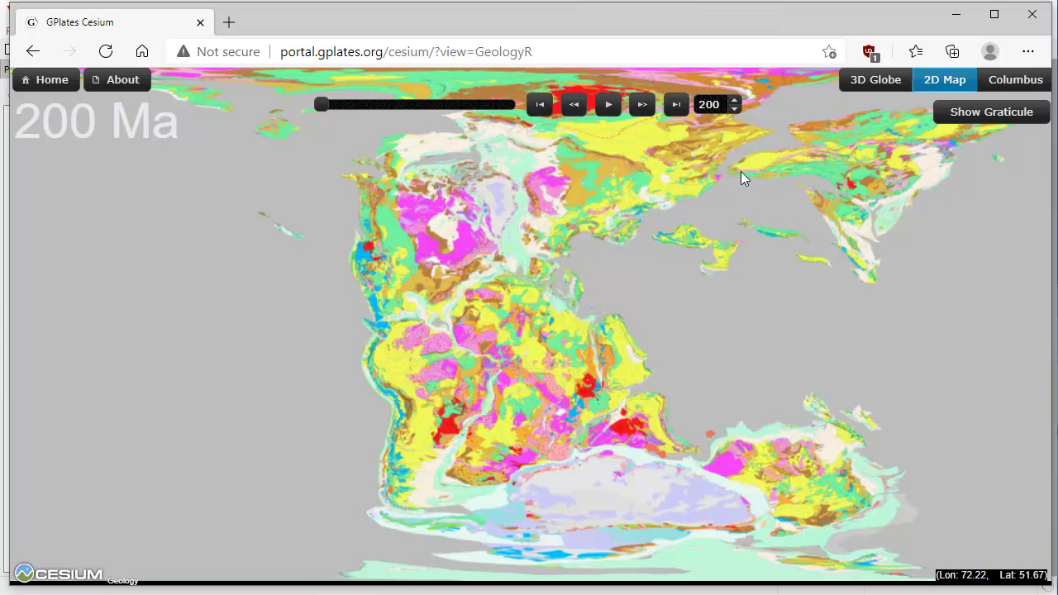
{"action": "left_click_drag", "start_coordinate": [589, 229], "coordinate": [577, 243]}
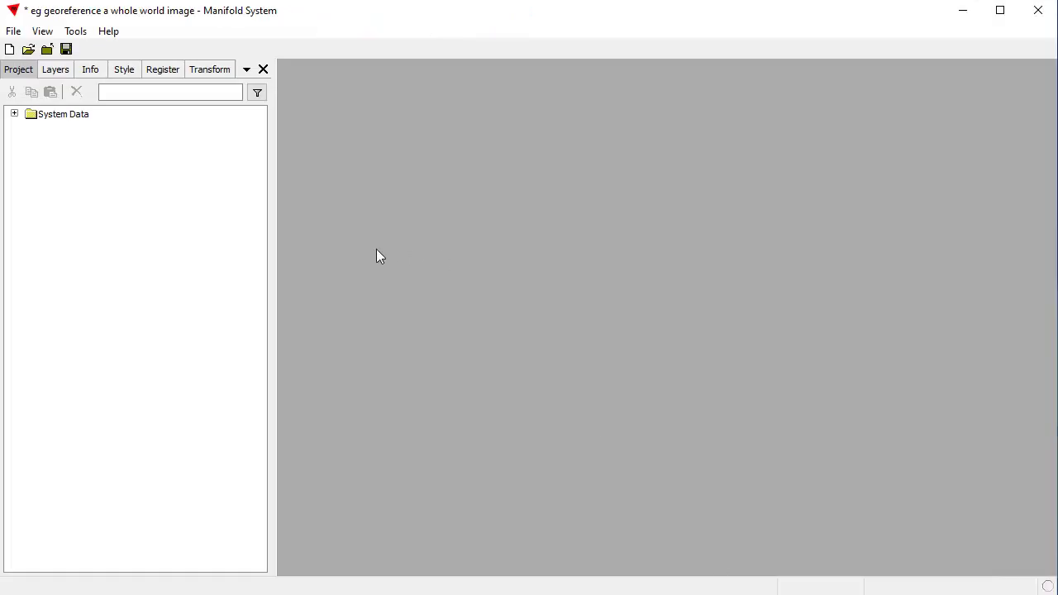
Step: Switch to Manifold System, import Geology200.png into the project, and open the Geology200 image
{"action": "left_click", "coordinate": [12, 33]}
{"action": "left_click", "coordinate": [61, 199]}
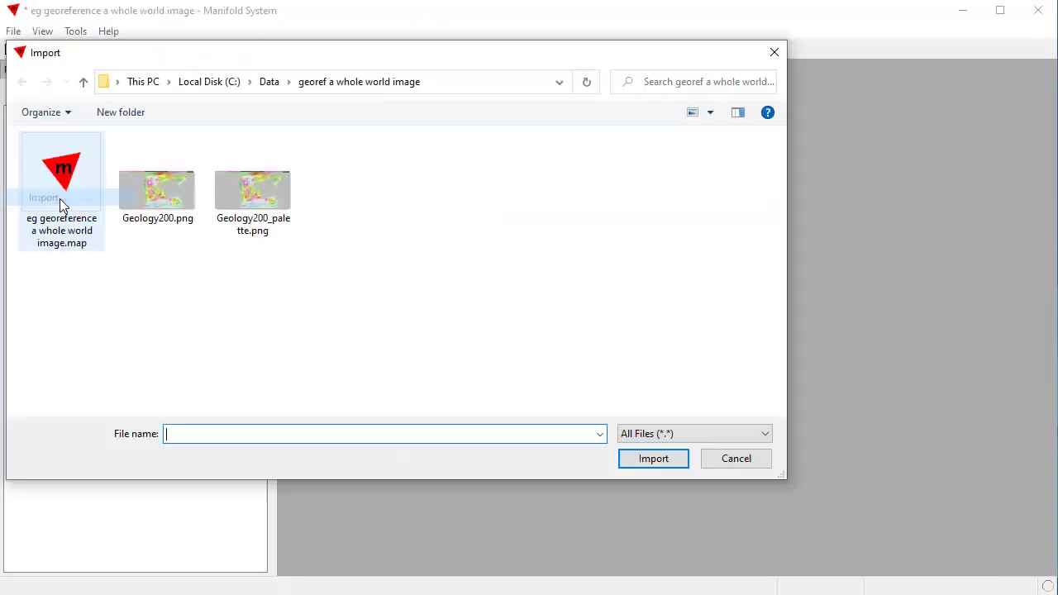
{"action": "left_click", "coordinate": [163, 196]}
{"action": "left_click", "coordinate": [673, 458]}
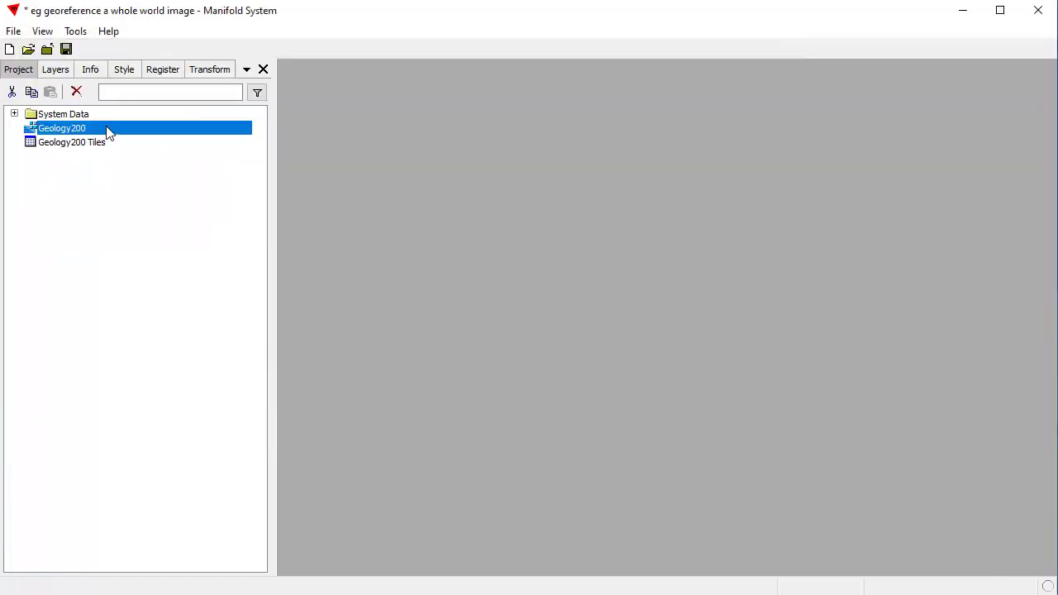
{"action": "double_click", "coordinate": [108, 132]}
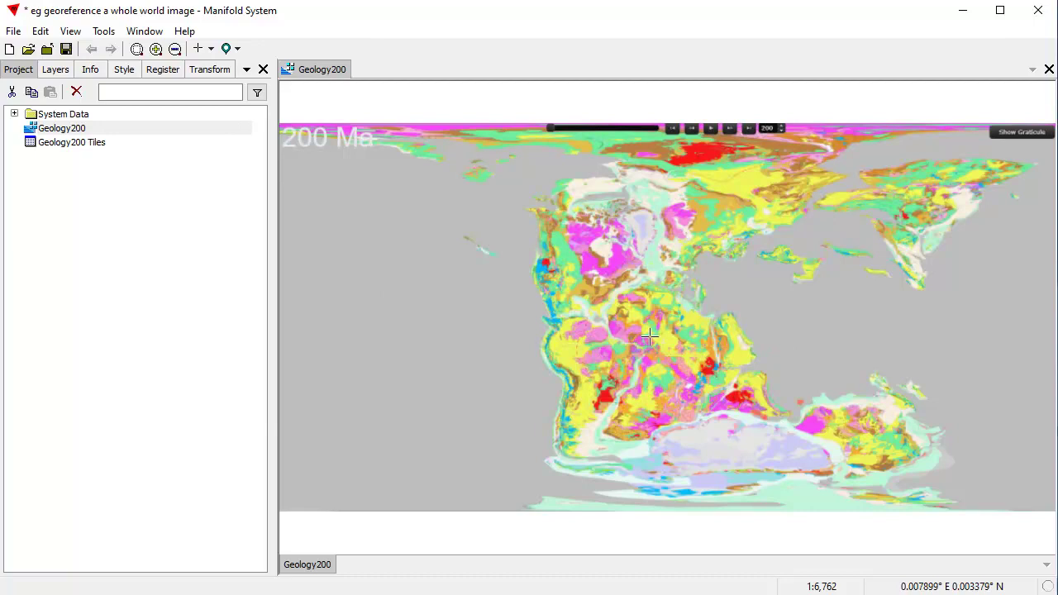
{"action": "scroll", "coordinate": [653, 329], "scroll_direction": "down", "scroll_amount": 1}
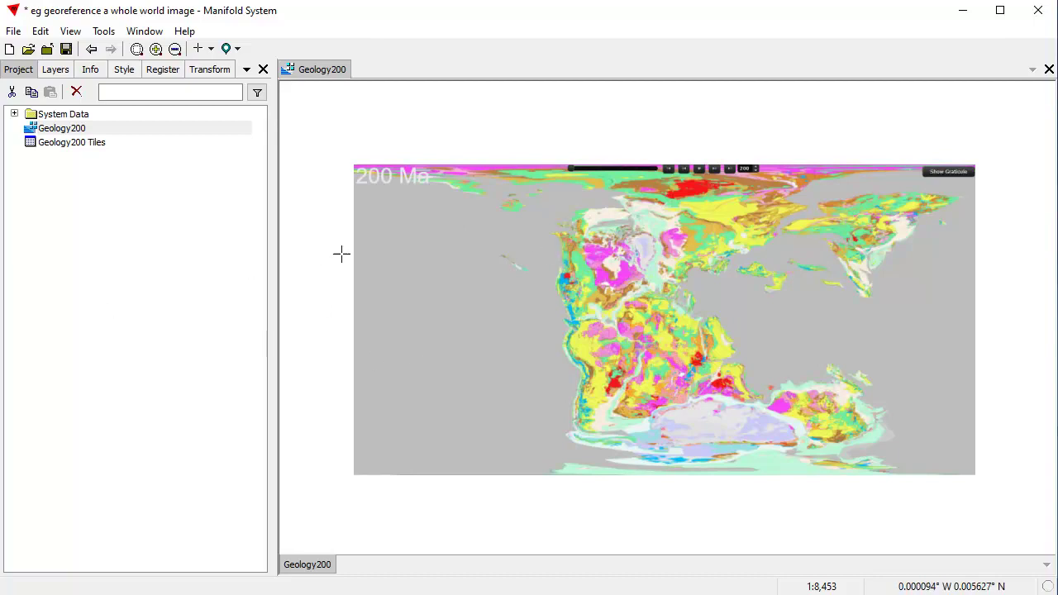
Step: Create a map named Map with a Bing Maps Street Map base layer and the Latitude / Longitude coordinate system, and open it
{"action": "right_click", "coordinate": [52, 215]}
{"action": "mouse_move", "coordinate": [111, 259]}
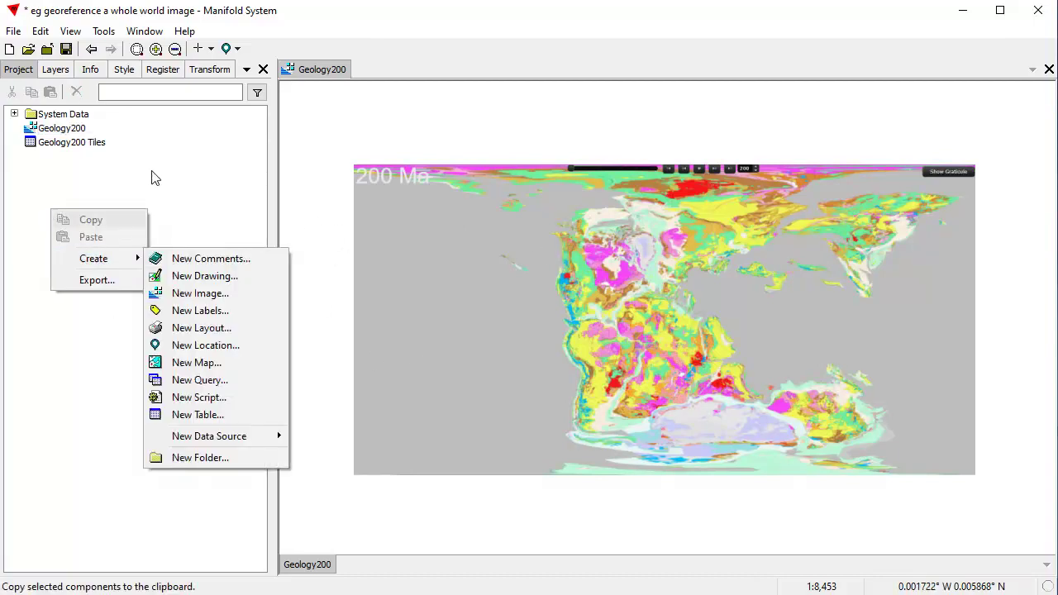
{"action": "left_click", "coordinate": [206, 362]}
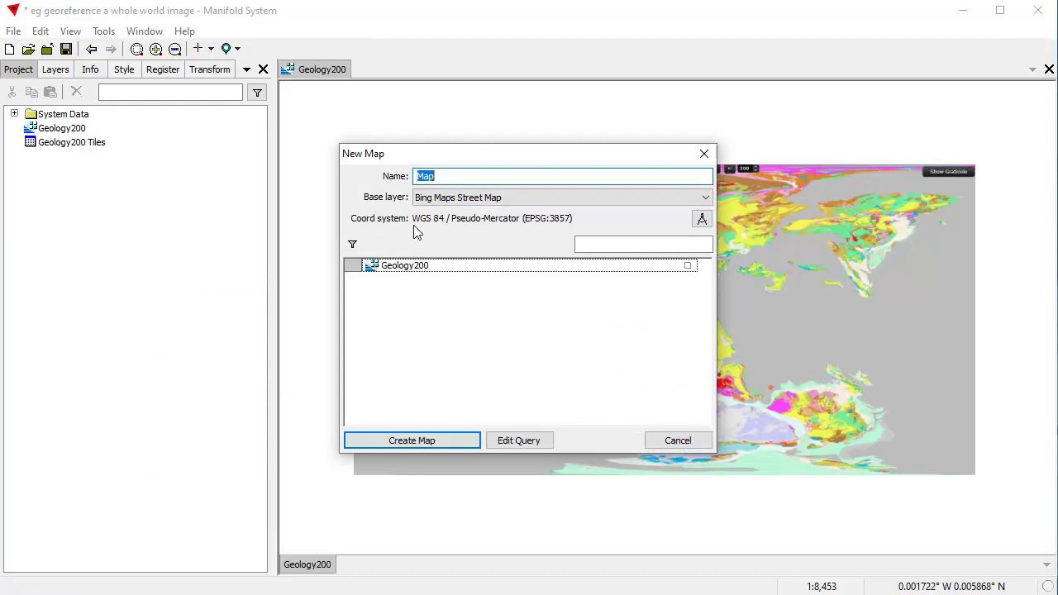
{"action": "left_click", "coordinate": [700, 220]}
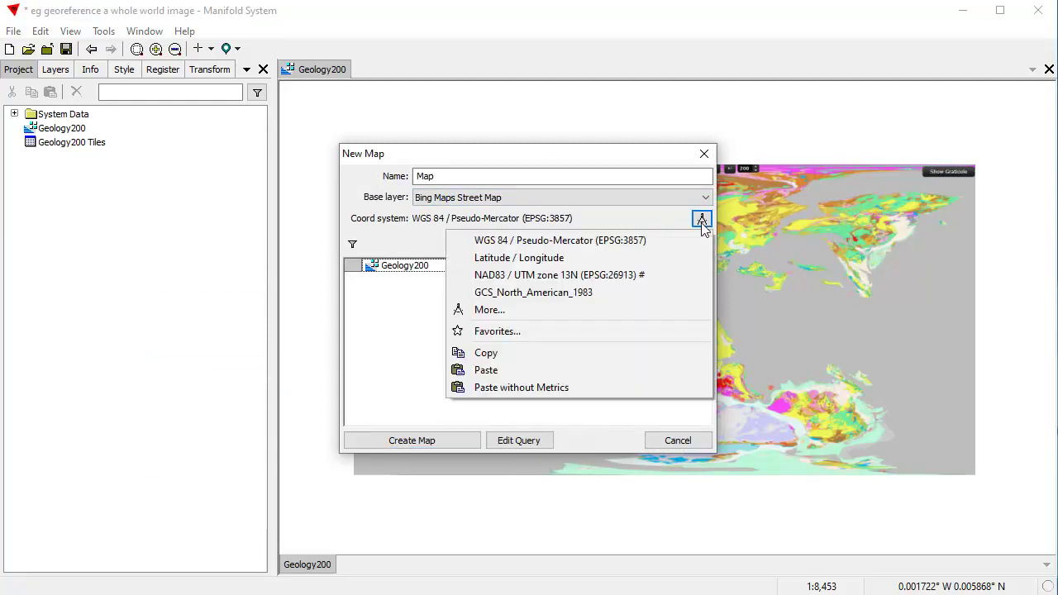
{"action": "left_click", "coordinate": [536, 263]}
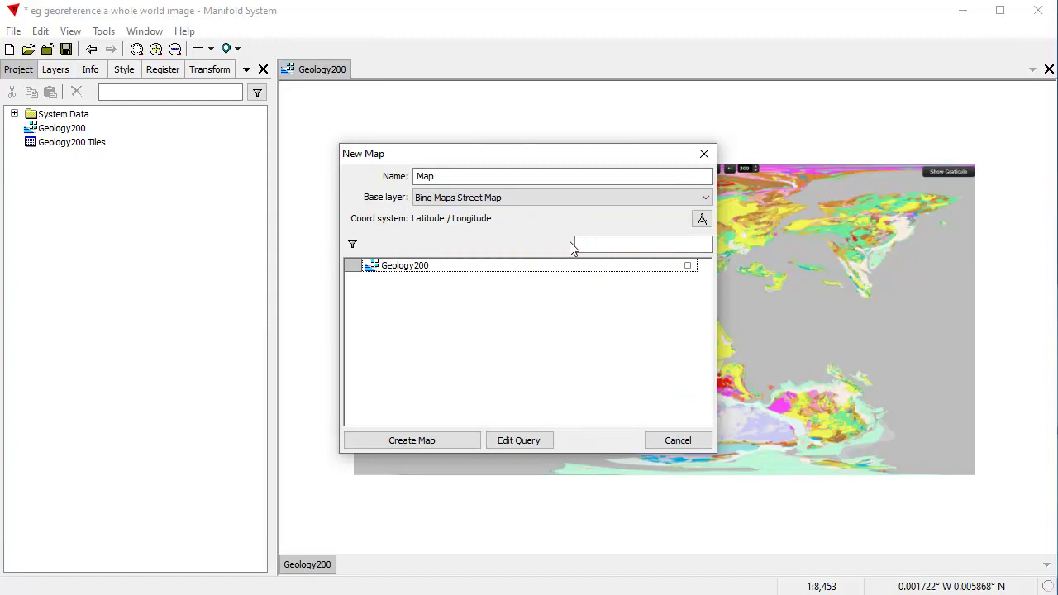
{"action": "left_click", "coordinate": [700, 219]}
{"action": "left_click", "coordinate": [564, 261]}
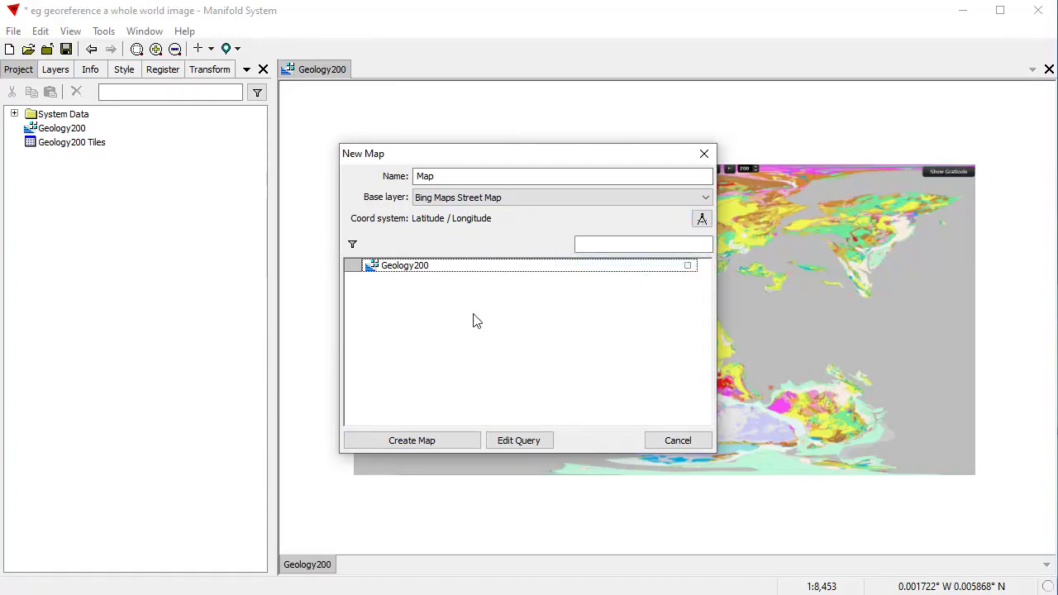
{"action": "left_click", "coordinate": [456, 442]}
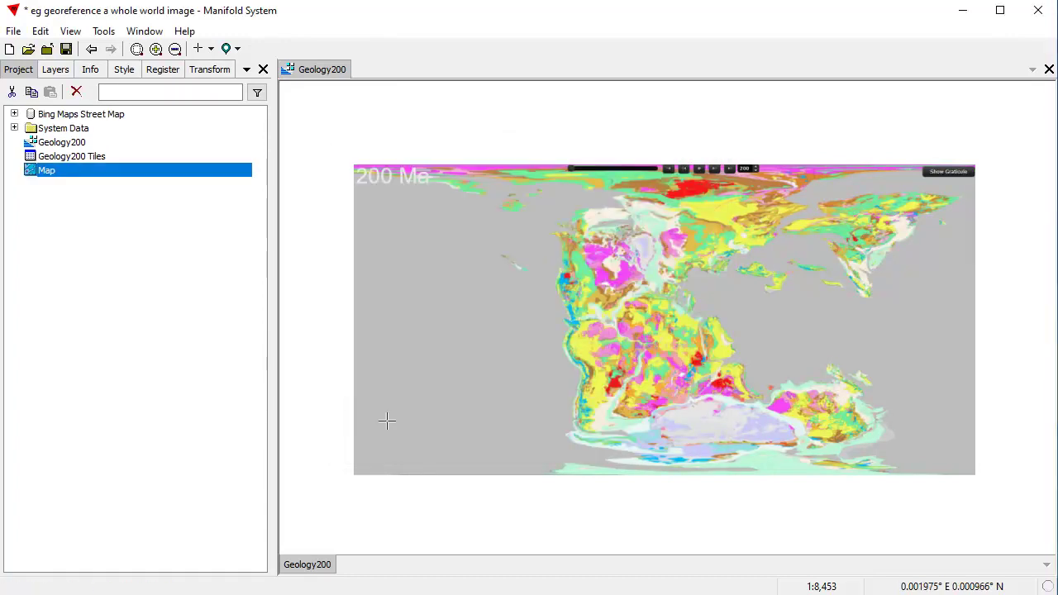
{"action": "double_click", "coordinate": [92, 173]}
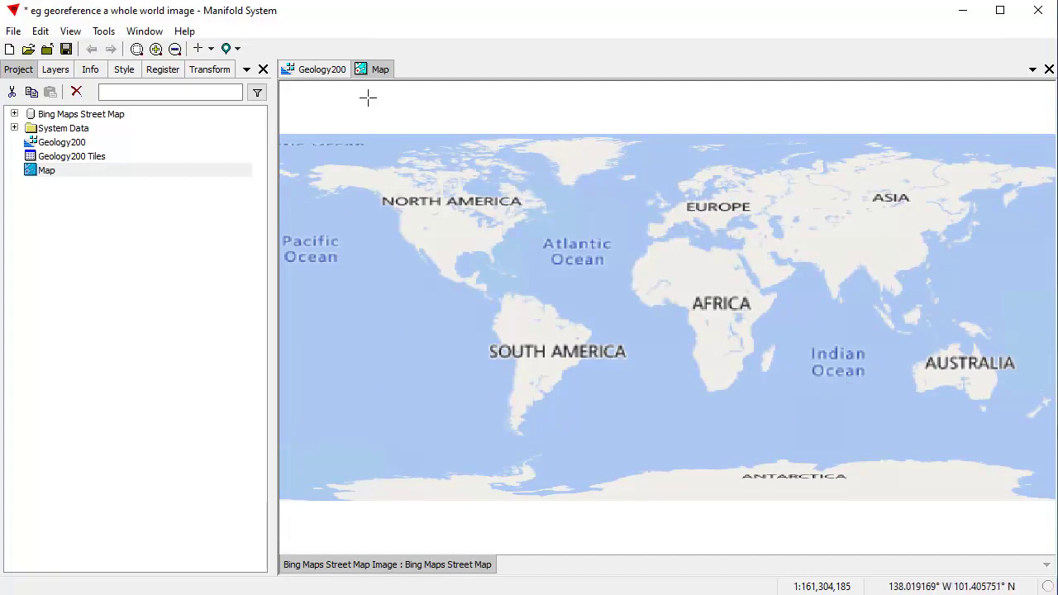
Step: Start editing control points in the Geology200 image and place the first one exactly on the image's upper-left corner
{"action": "left_click", "coordinate": [326, 71]}
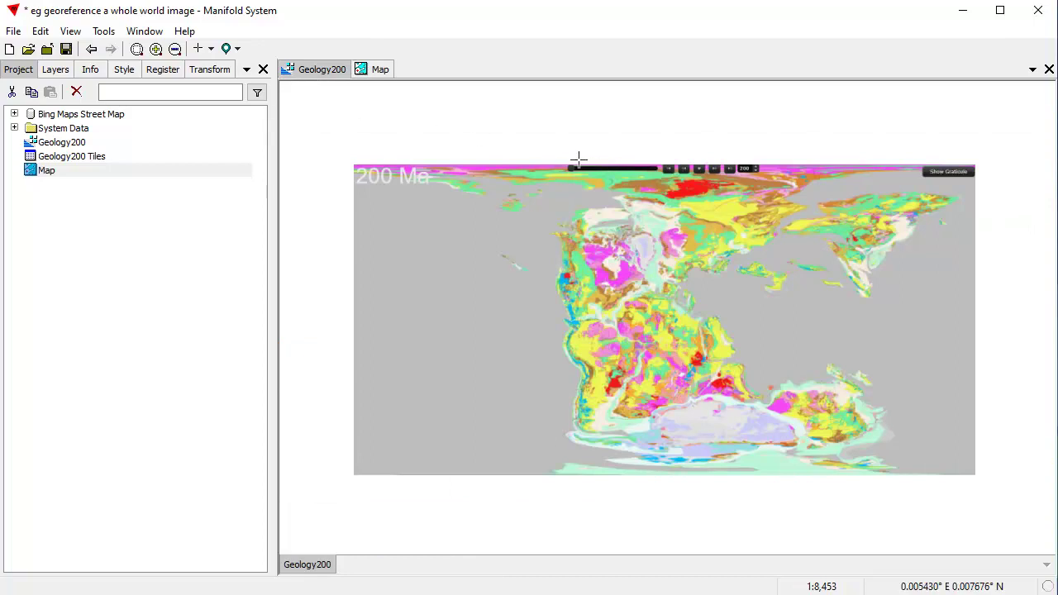
{"action": "left_click", "coordinate": [162, 71]}
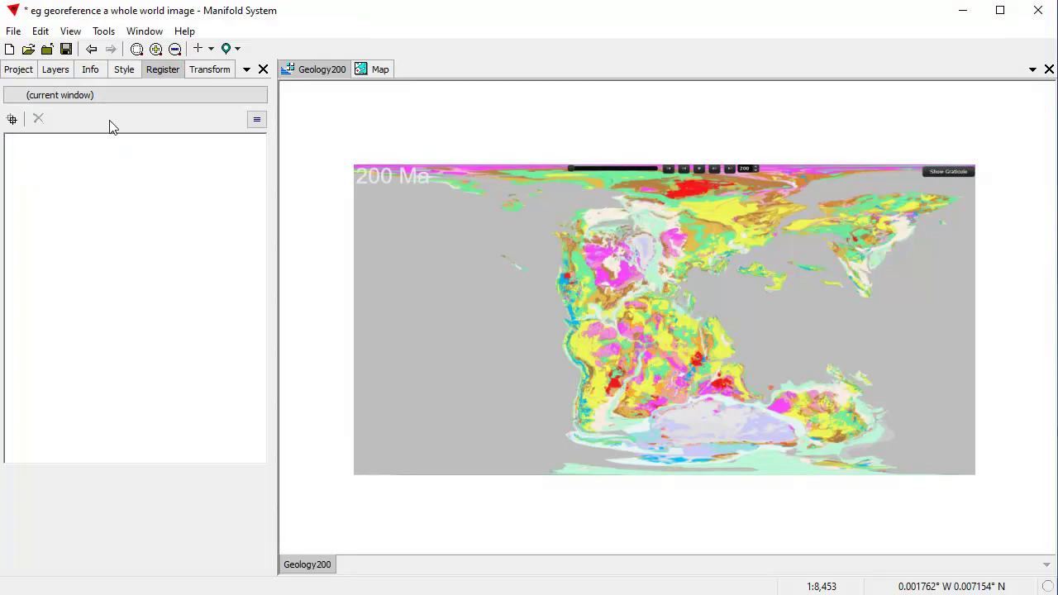
{"action": "left_click", "coordinate": [211, 49]}
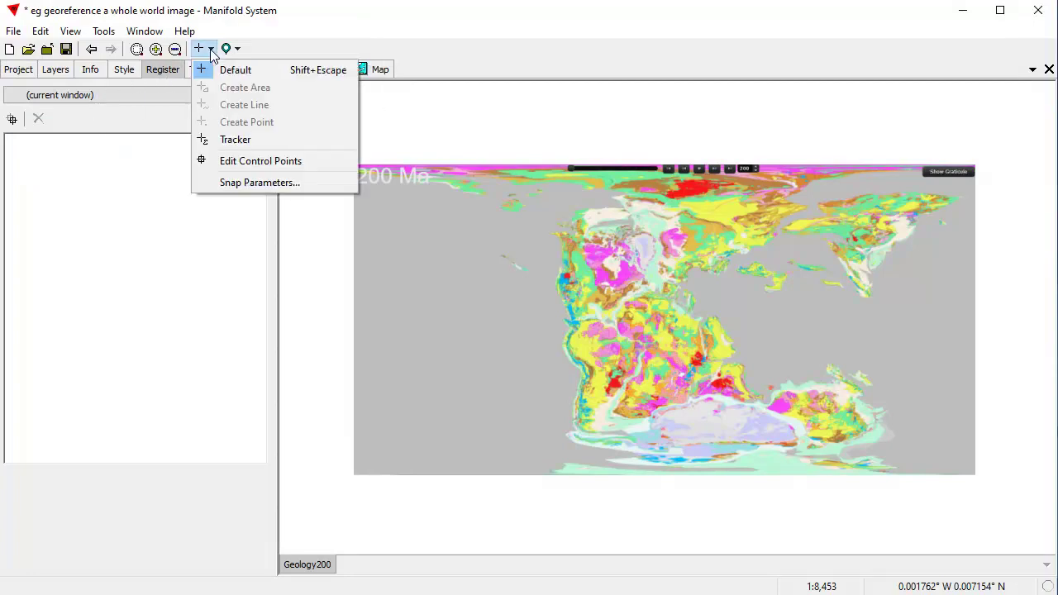
{"action": "left_click", "coordinate": [229, 161]}
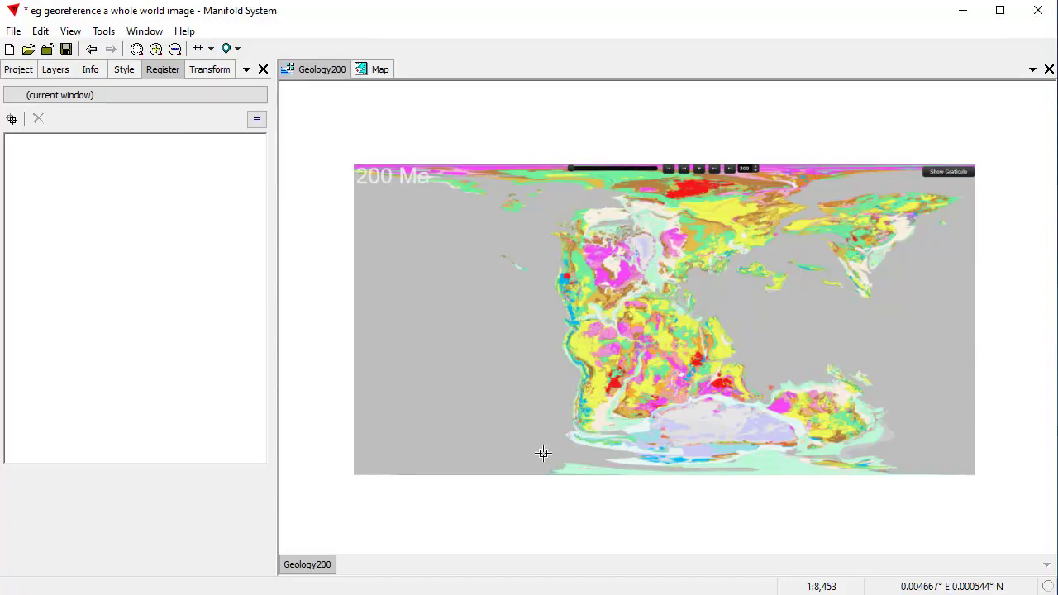
{"action": "left_click_drag", "start_coordinate": [348, 158], "coordinate": [364, 175]}
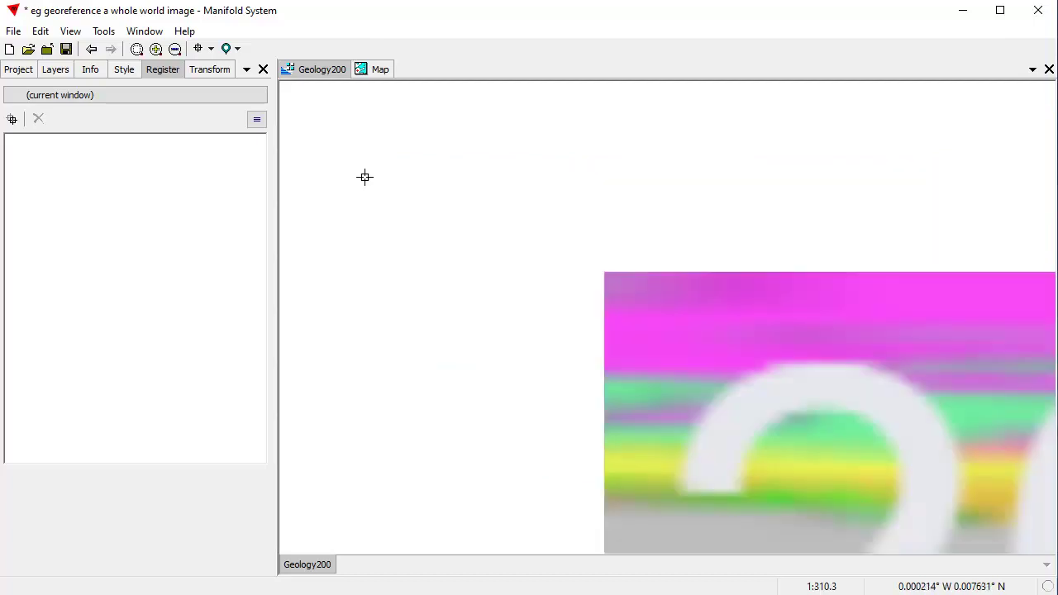
{"action": "left_click_drag", "start_coordinate": [583, 255], "coordinate": [644, 304]}
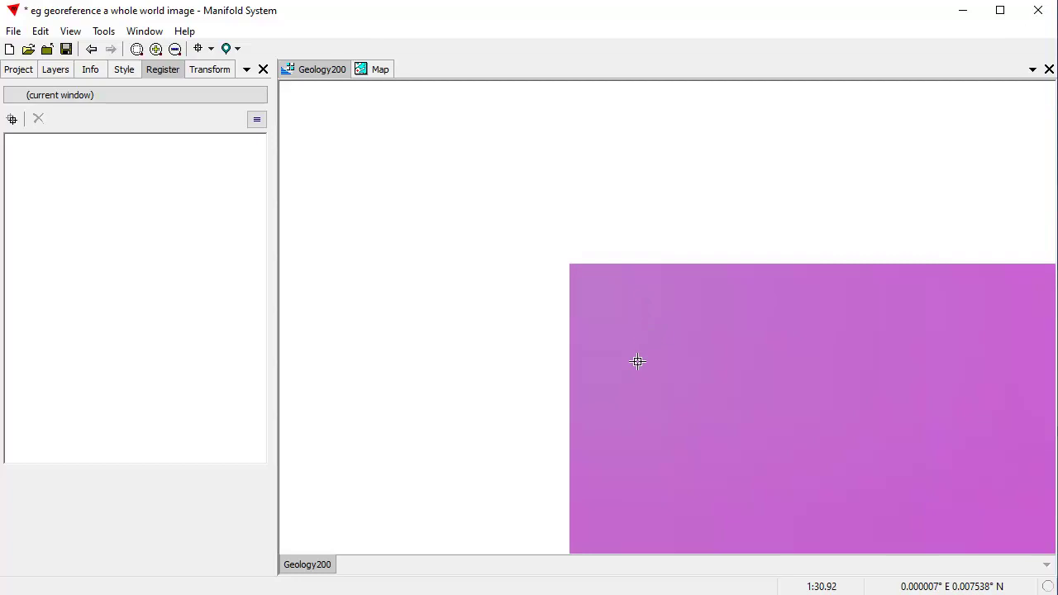
{"action": "left_click", "coordinate": [569, 265]}
Step: Add control points on the upper-right, lower-left and lower-right corners of the Geology200 image, in that order
{"action": "left_click", "coordinate": [93, 49]}
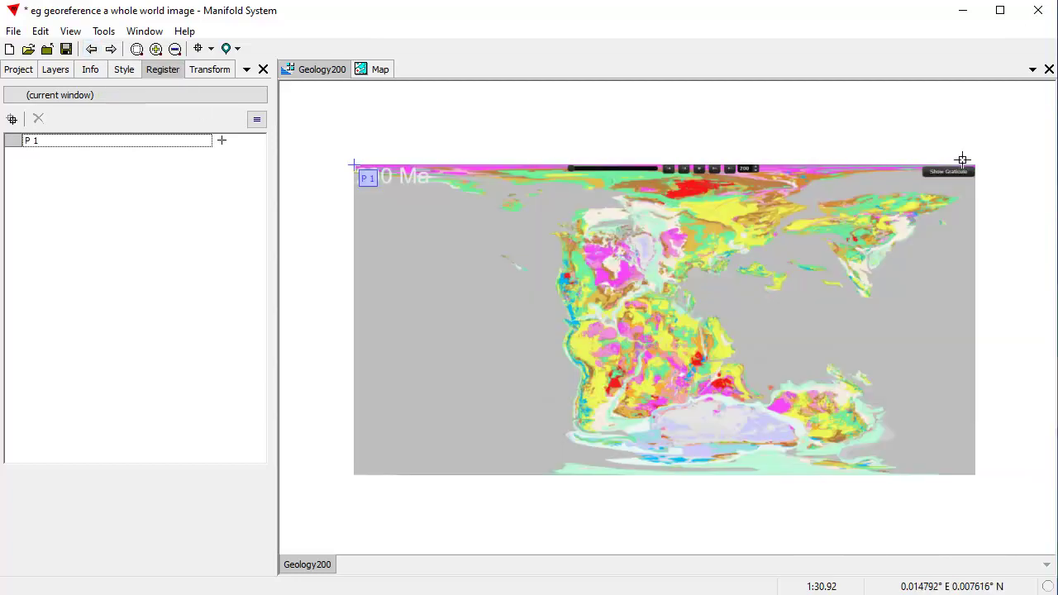
{"action": "scroll", "coordinate": [975, 175], "scroll_direction": "up", "scroll_amount": 5}
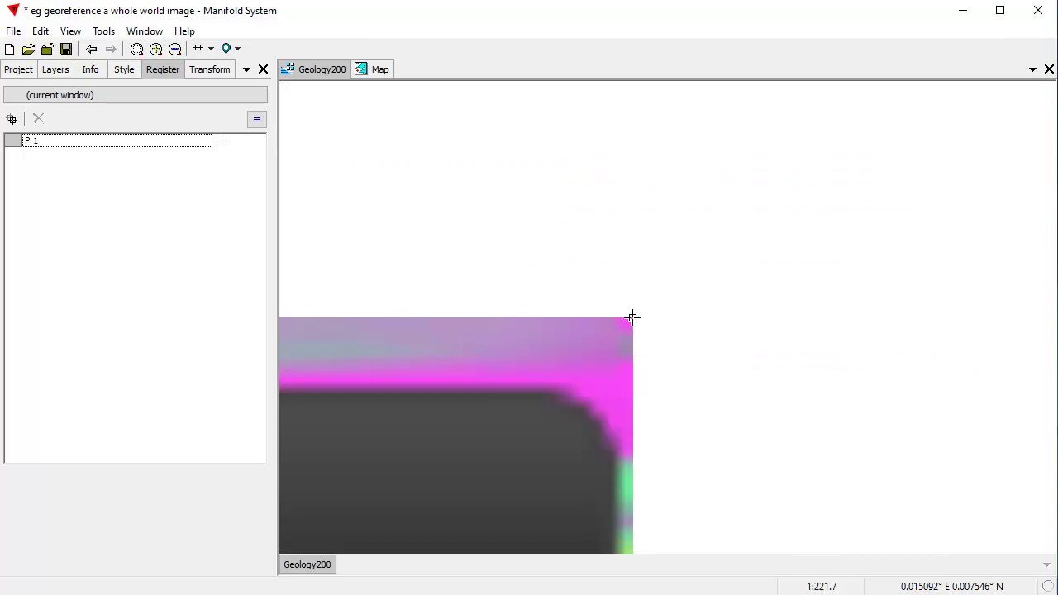
{"action": "left_click", "coordinate": [633, 317]}
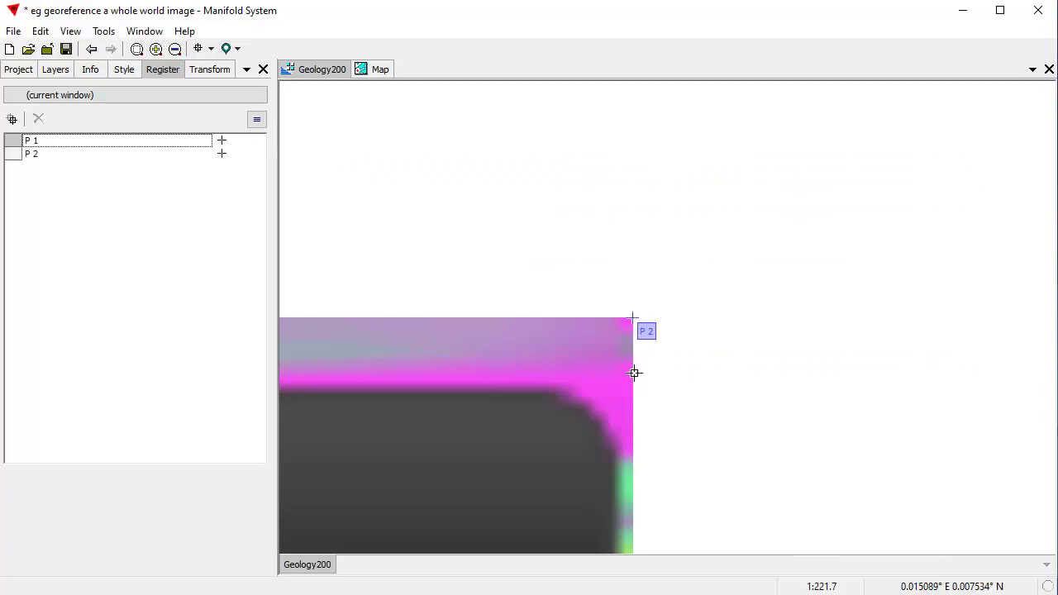
{"action": "left_click", "coordinate": [91, 49]}
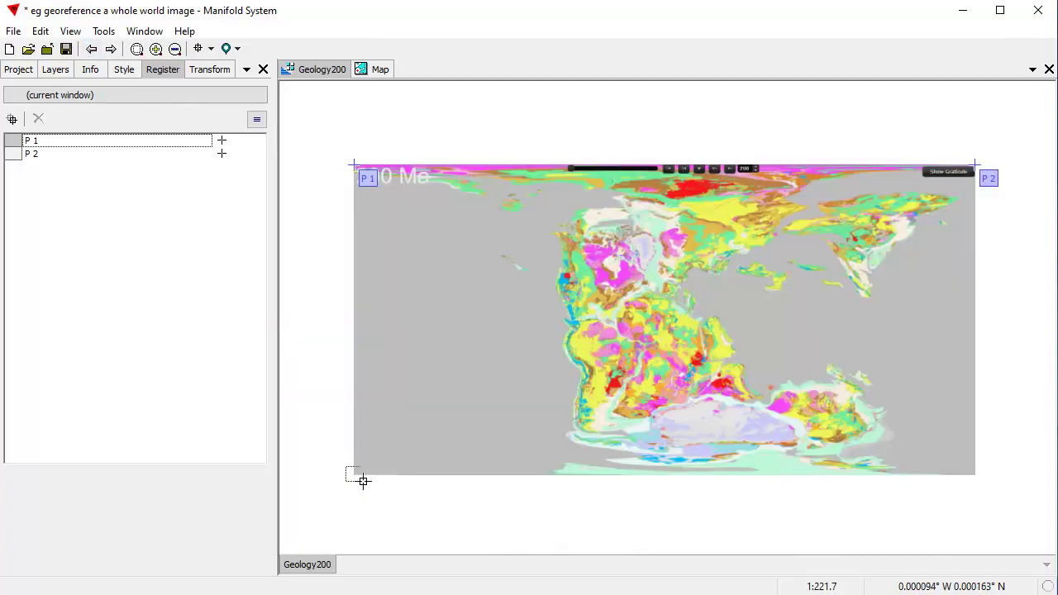
{"action": "scroll", "coordinate": [364, 483], "scroll_direction": "up", "scroll_amount": 5}
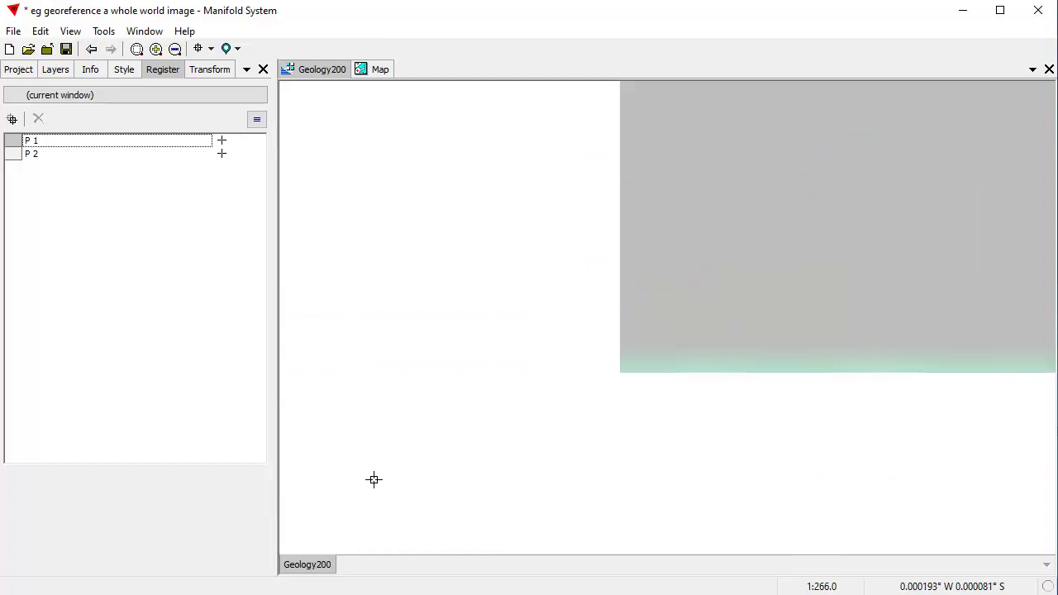
{"action": "left_click", "coordinate": [619, 372]}
{"action": "left_click", "coordinate": [93, 50]}
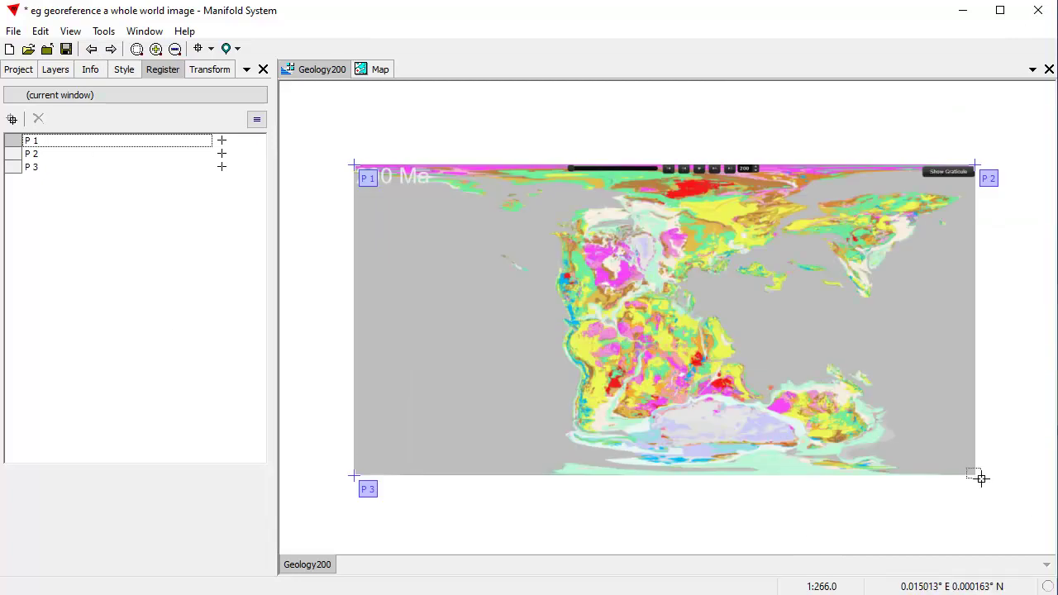
{"action": "scroll", "coordinate": [979, 477], "scroll_direction": "up", "scroll_amount": 3}
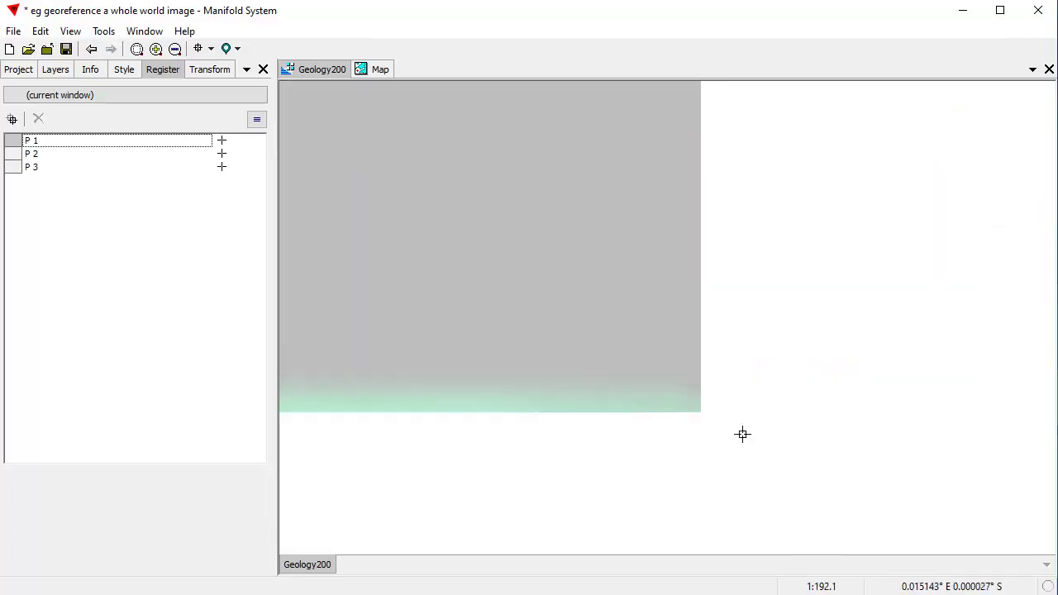
{"action": "left_click", "coordinate": [700, 412]}
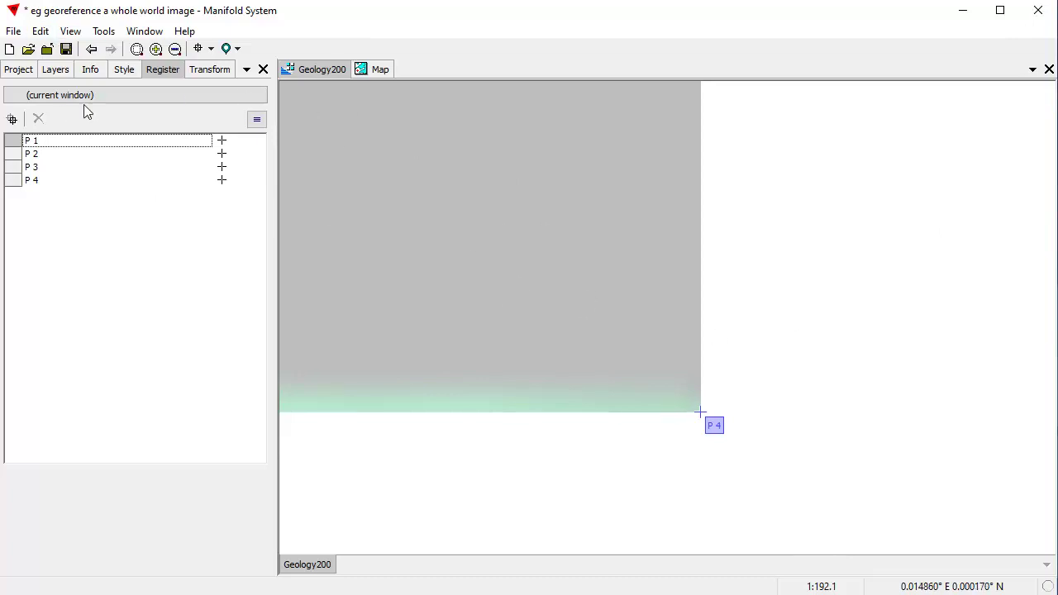
Step: Save the image's four control points as a new drawing and table in the project
{"action": "left_click", "coordinate": [91, 49]}
{"action": "left_click", "coordinate": [12, 119]}
{"action": "left_click", "coordinate": [51, 144]}
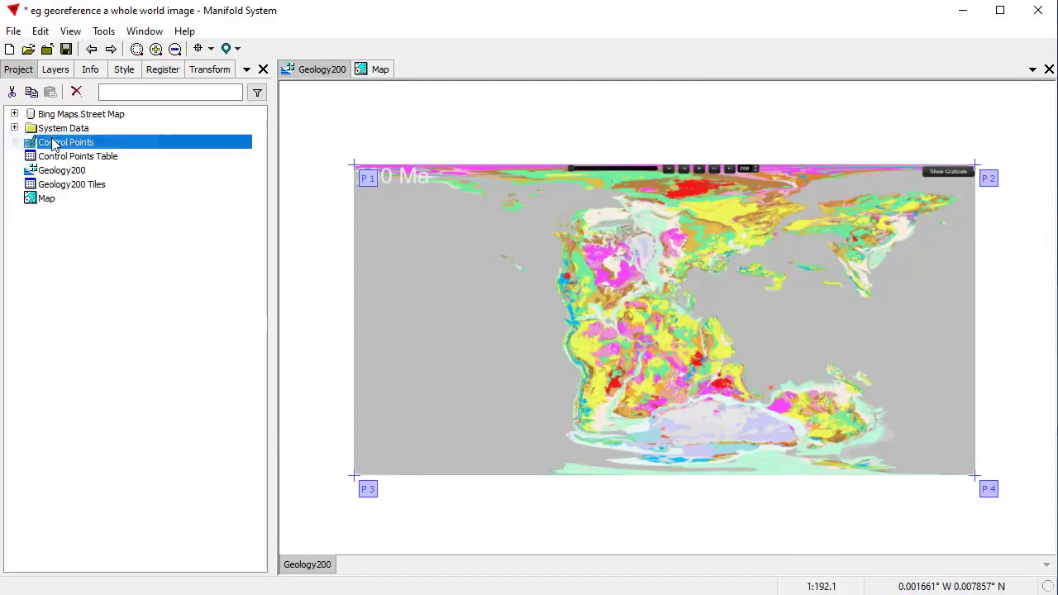
Step: Rename the Control Points drawing and its related table to Geology Control Points and Geology Control Points Table
{"action": "right_click", "coordinate": [99, 145]}
{"action": "left_click", "coordinate": [178, 209]}
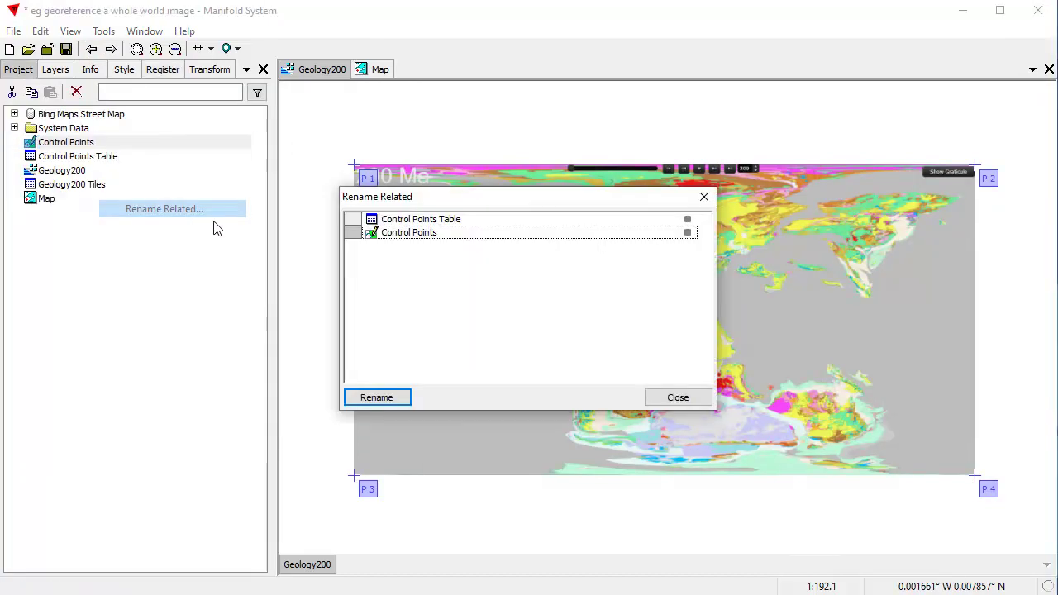
{"action": "left_click", "coordinate": [380, 234]}
{"action": "type", "text": "Geology"}
{"action": "key", "text": "Return"}
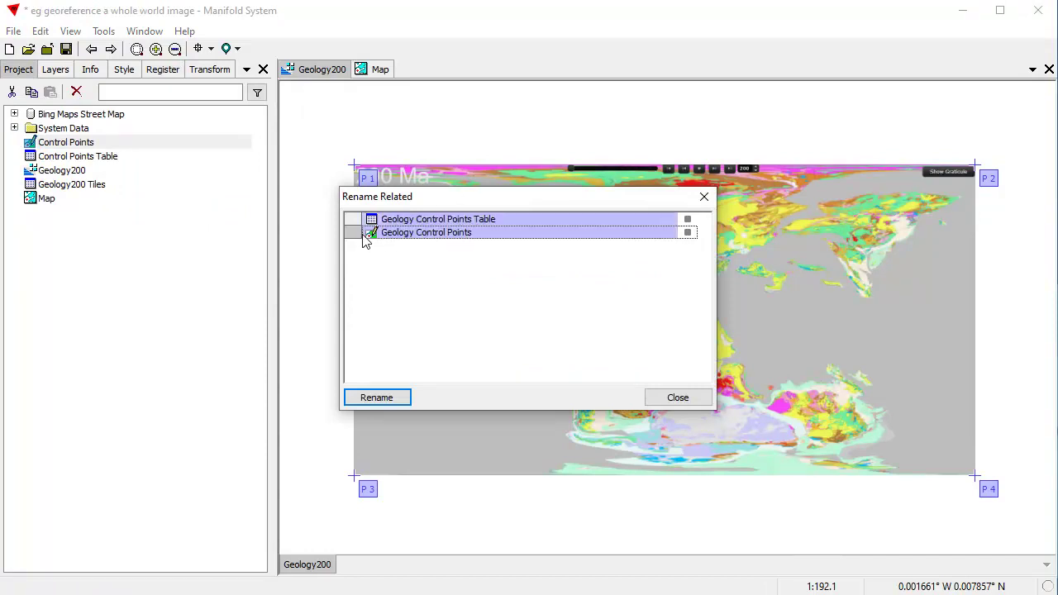
{"action": "left_click", "coordinate": [370, 397]}
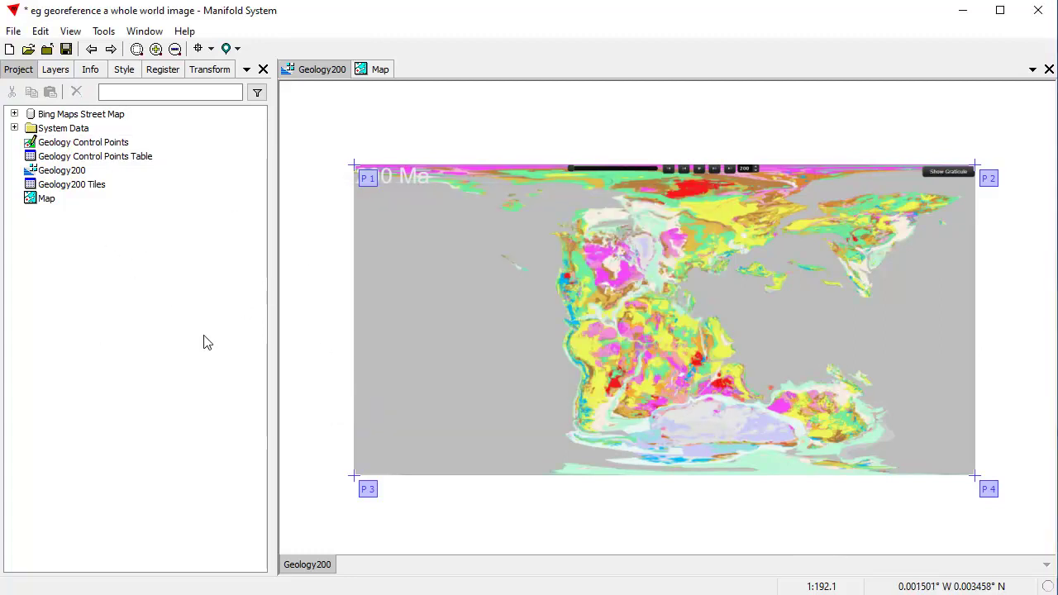
Step: Switch to the Map and choose Geology200 as the component to register against it
{"action": "left_click", "coordinate": [380, 70]}
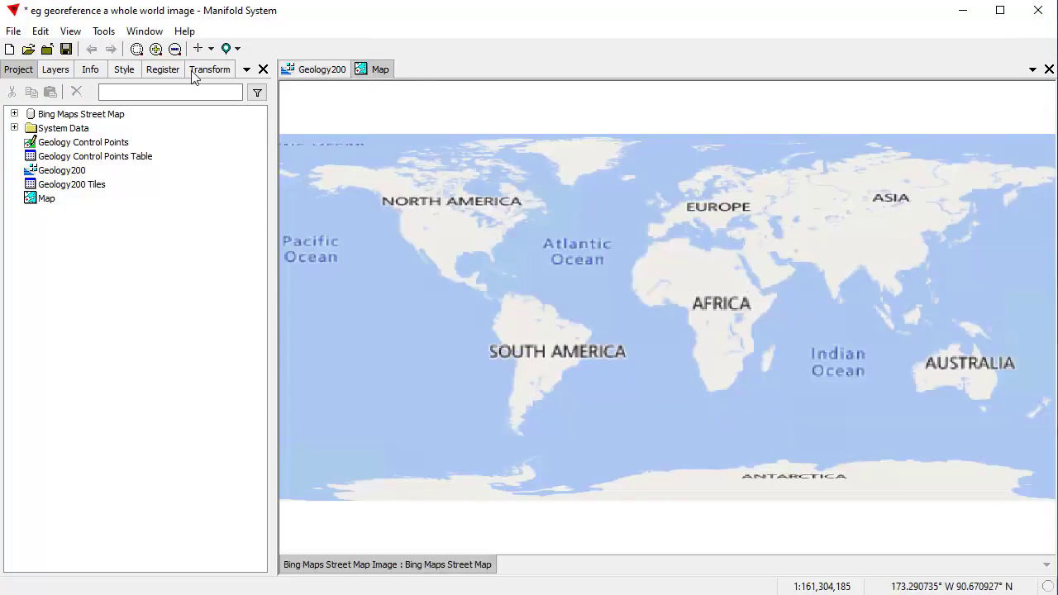
{"action": "left_click", "coordinate": [160, 70]}
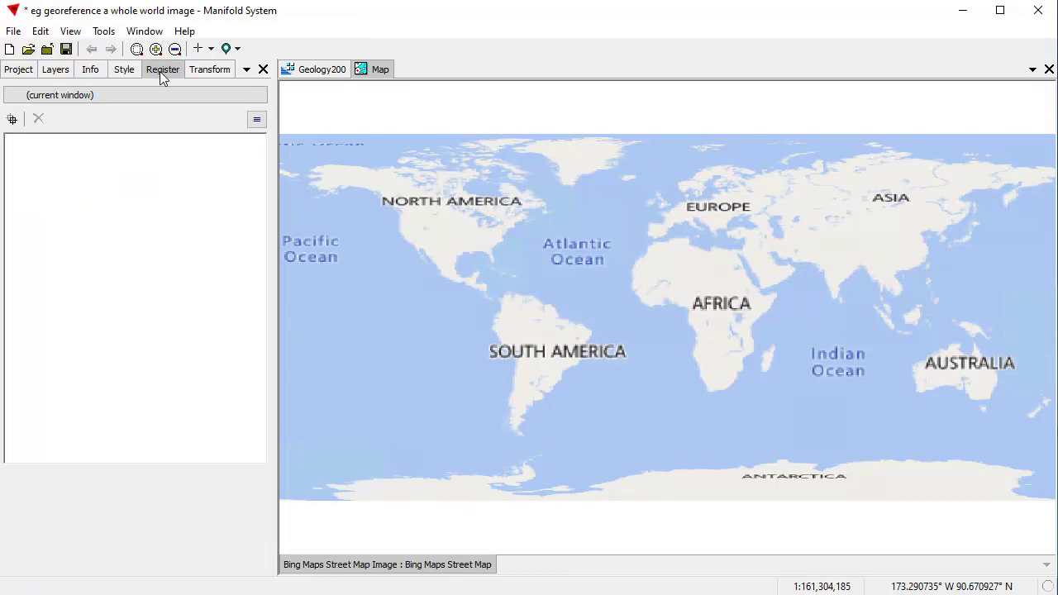
{"action": "left_click", "coordinate": [106, 98]}
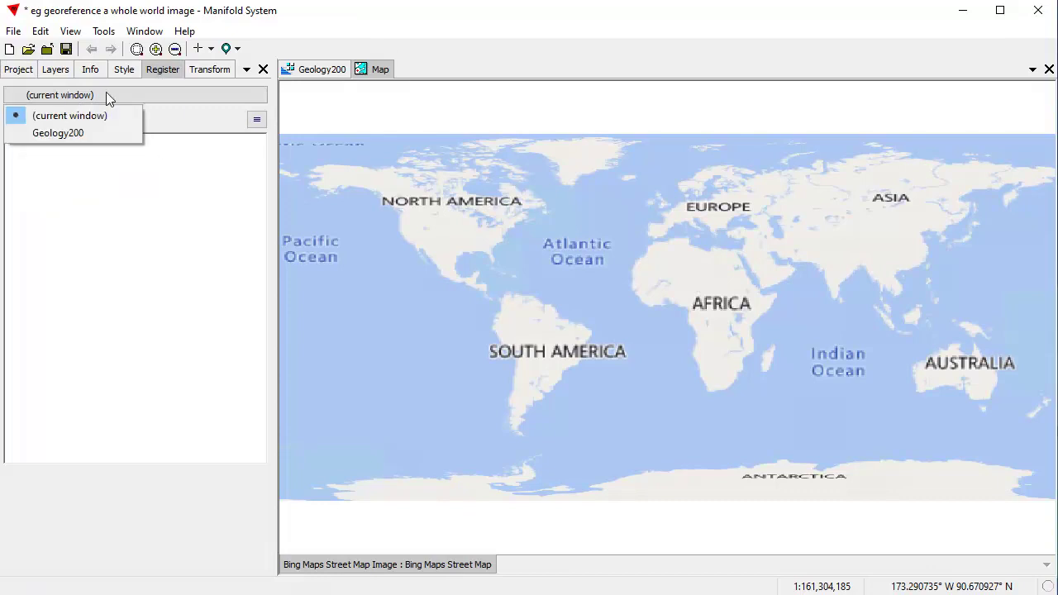
{"action": "left_click", "coordinate": [71, 134]}
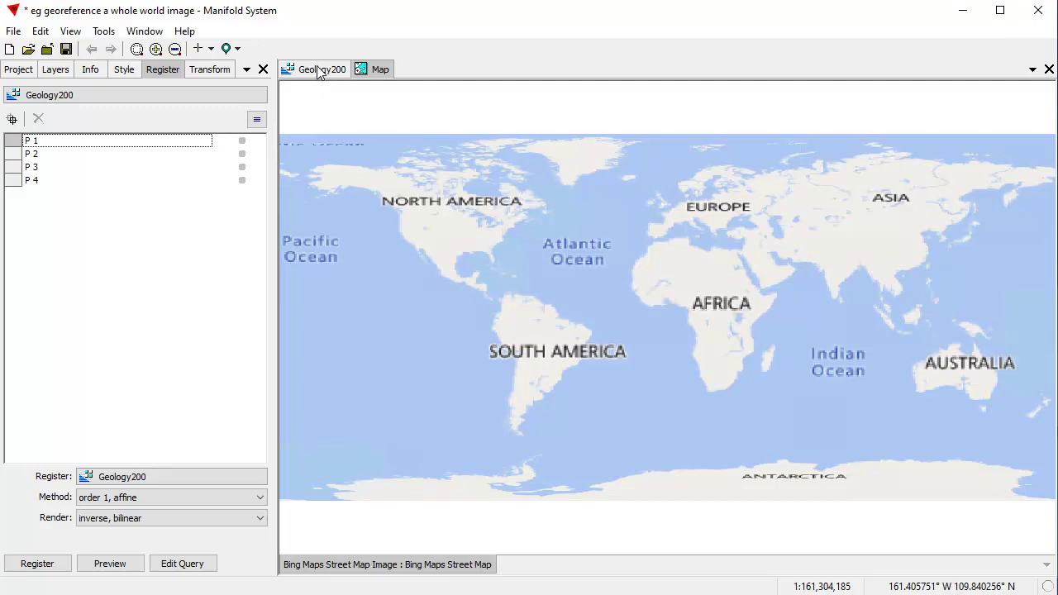
Step: Undock the Geology200 and Map windows, shrink both, and arrange them with the Map above the image
{"action": "left_click_drag", "start_coordinate": [320, 72], "coordinate": [323, 82]}
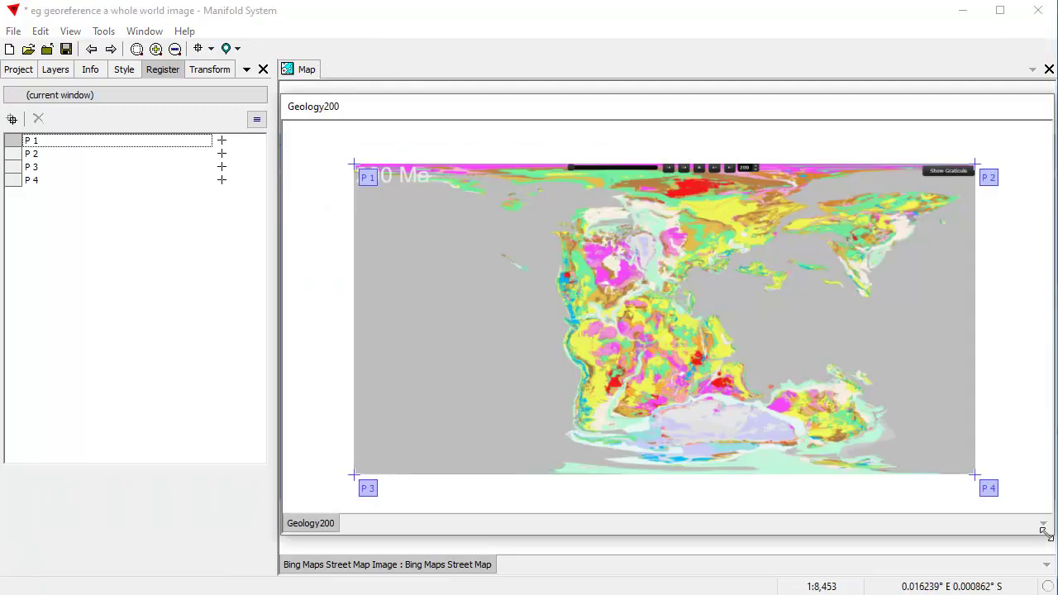
{"action": "left_click_drag", "start_coordinate": [1045, 535], "coordinate": [689, 396]}
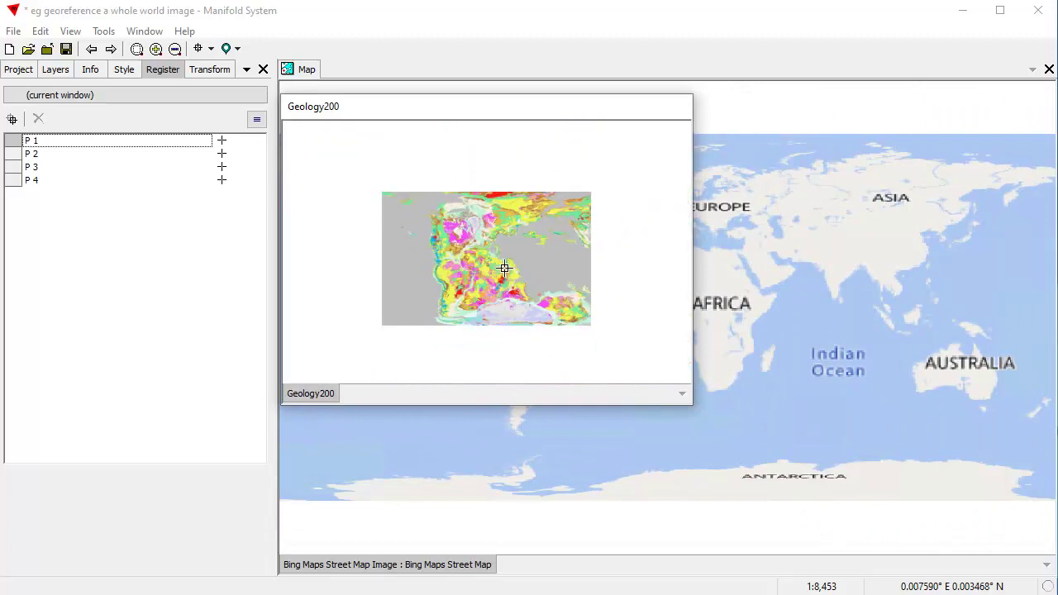
{"action": "left_click_drag", "start_coordinate": [521, 117], "coordinate": [698, 451]}
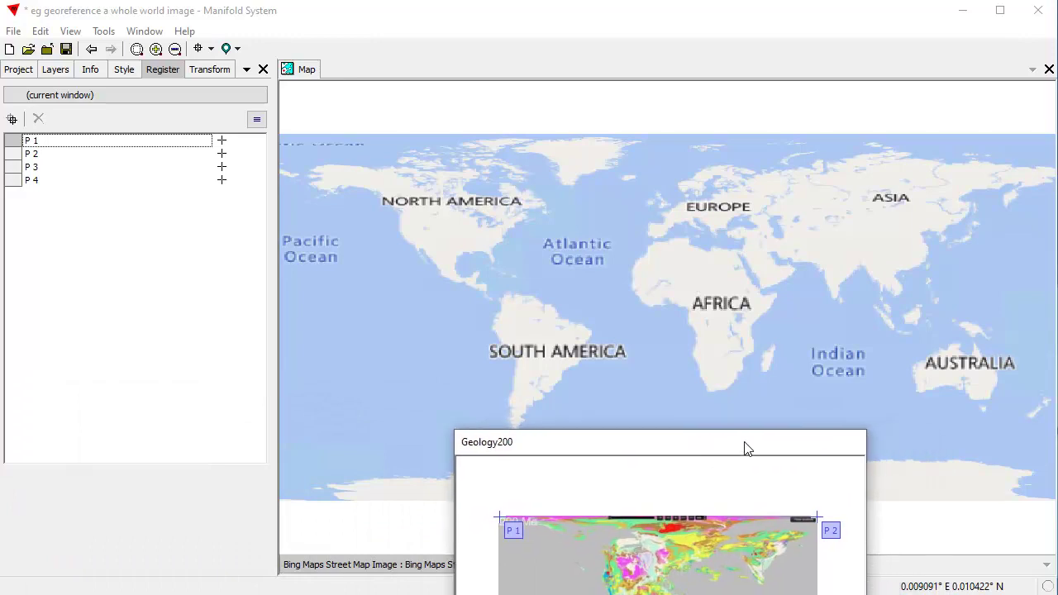
{"action": "left_click", "coordinate": [306, 71]}
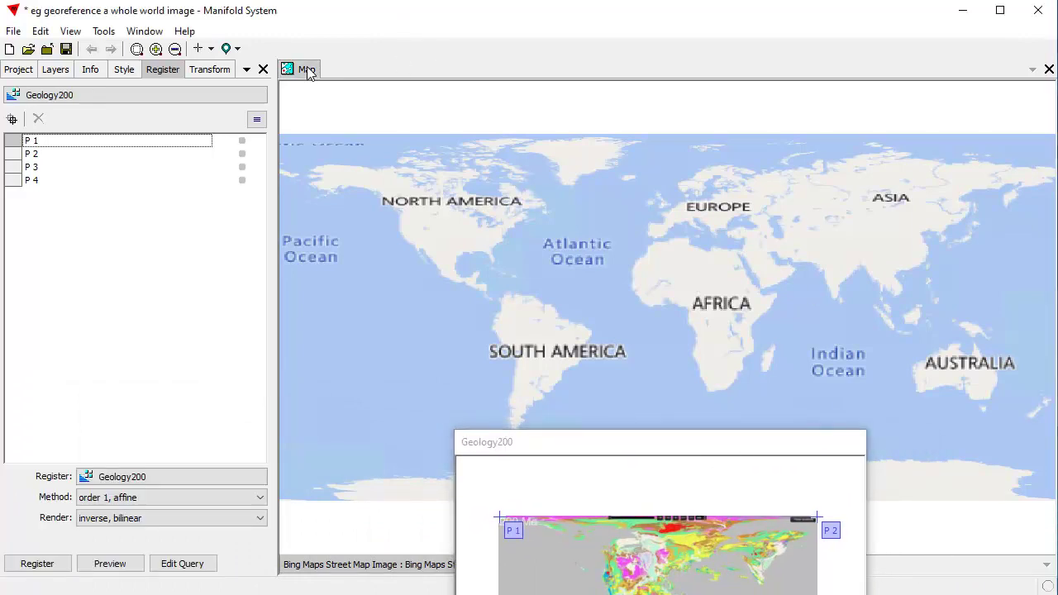
{"action": "double_click", "coordinate": [305, 71]}
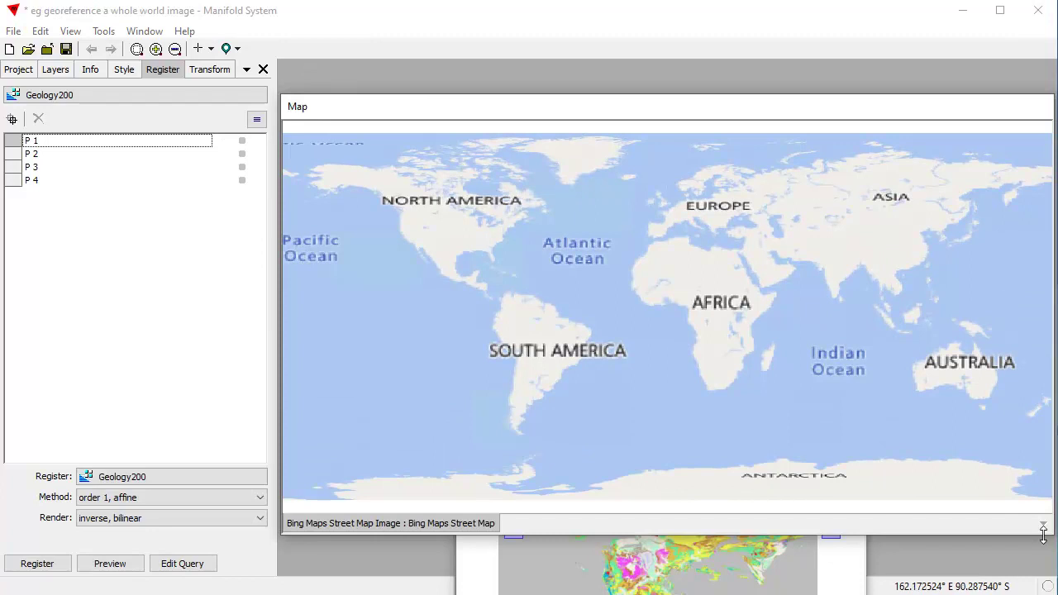
{"action": "left_click_drag", "start_coordinate": [1047, 536], "coordinate": [881, 464]}
{"action": "left_click_drag", "start_coordinate": [631, 107], "coordinate": [639, 79]}
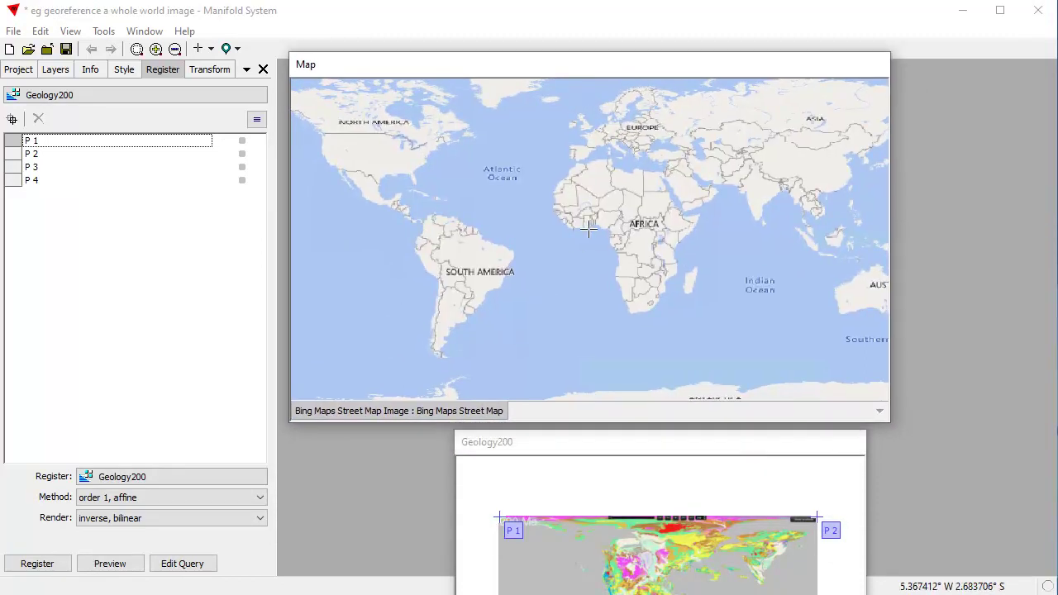
Step: Place control points P 1 to P 4 roughly at the upper-left, upper-right, lower-left and lower-right of the world map, in that order
{"action": "scroll", "coordinate": [588, 227], "scroll_direction": "down", "scroll_amount": 1}
{"action": "scroll", "coordinate": [588, 227], "scroll_direction": "up", "scroll_amount": 1}
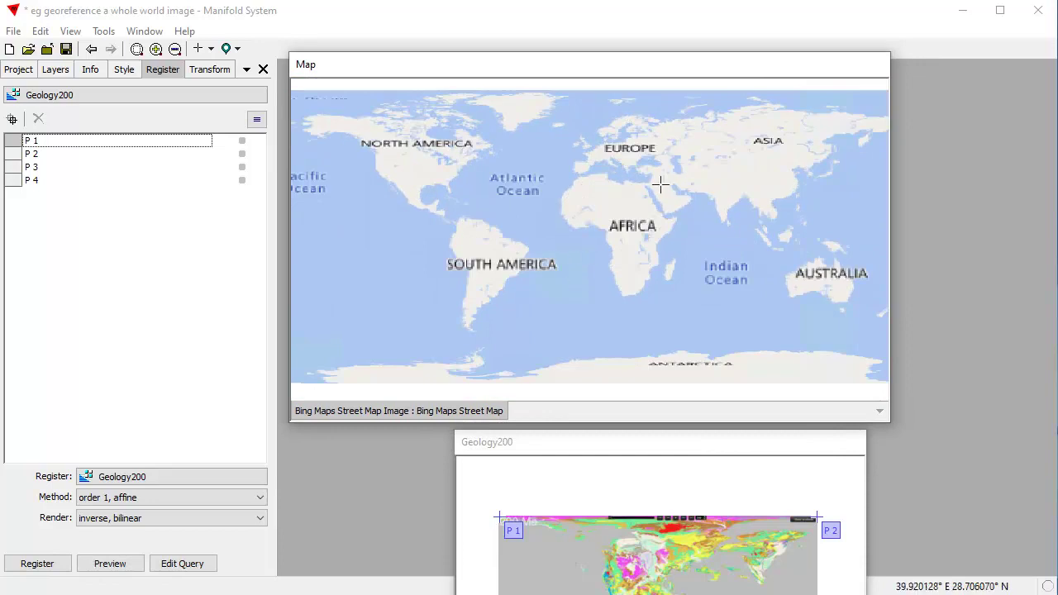
{"action": "left_click", "coordinate": [210, 50]}
{"action": "left_click", "coordinate": [261, 162]}
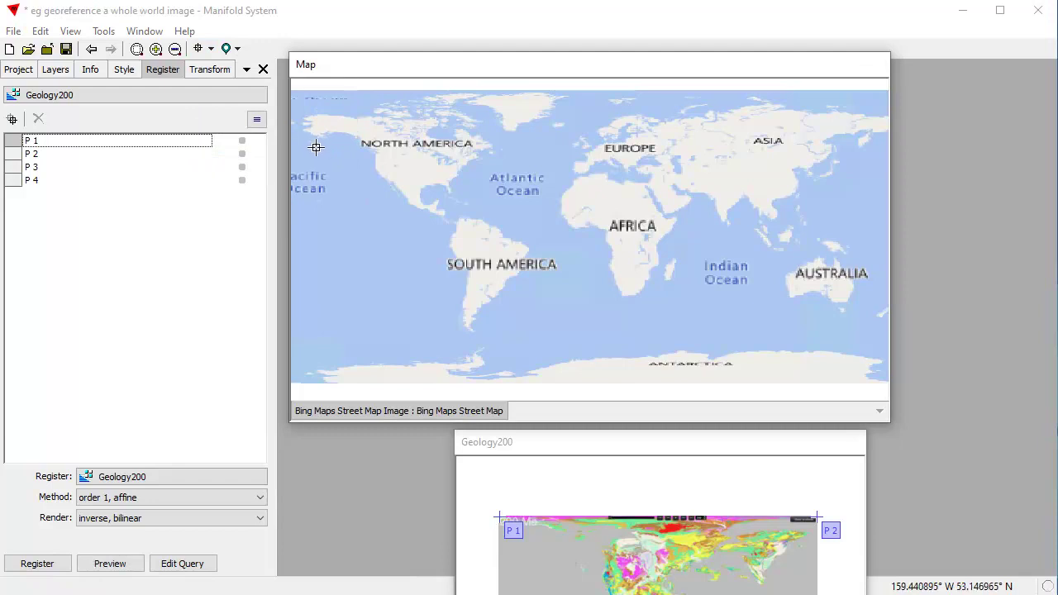
{"action": "left_click", "coordinate": [317, 143]}
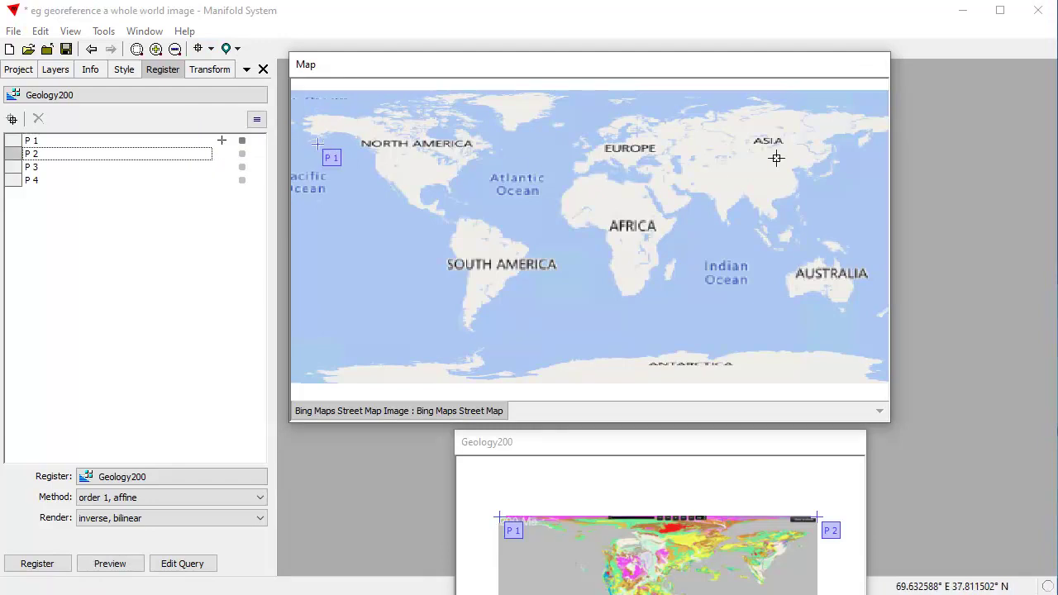
{"action": "left_click", "coordinate": [864, 150]}
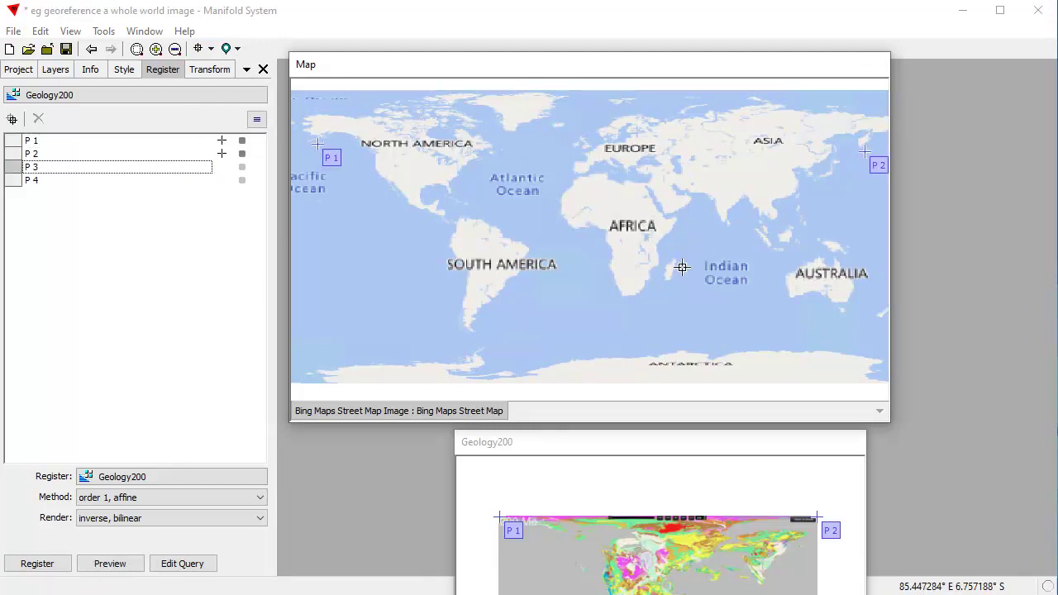
{"action": "left_click", "coordinate": [328, 347]}
{"action": "left_click", "coordinate": [856, 356]}
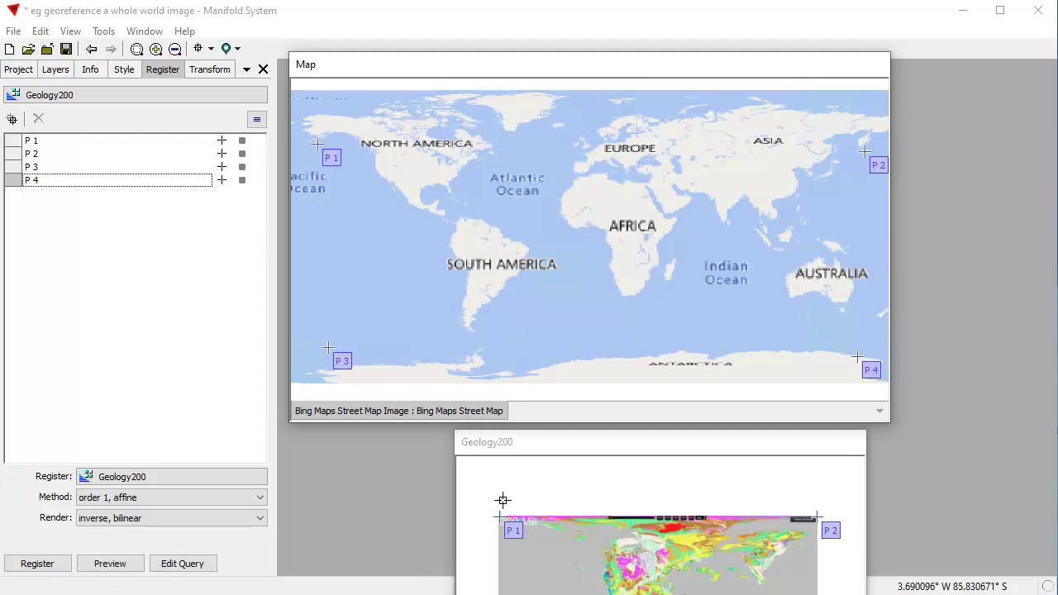
Step: Show the coordinate values of the map's control points in the control point list
{"action": "left_click", "coordinate": [179, 118]}
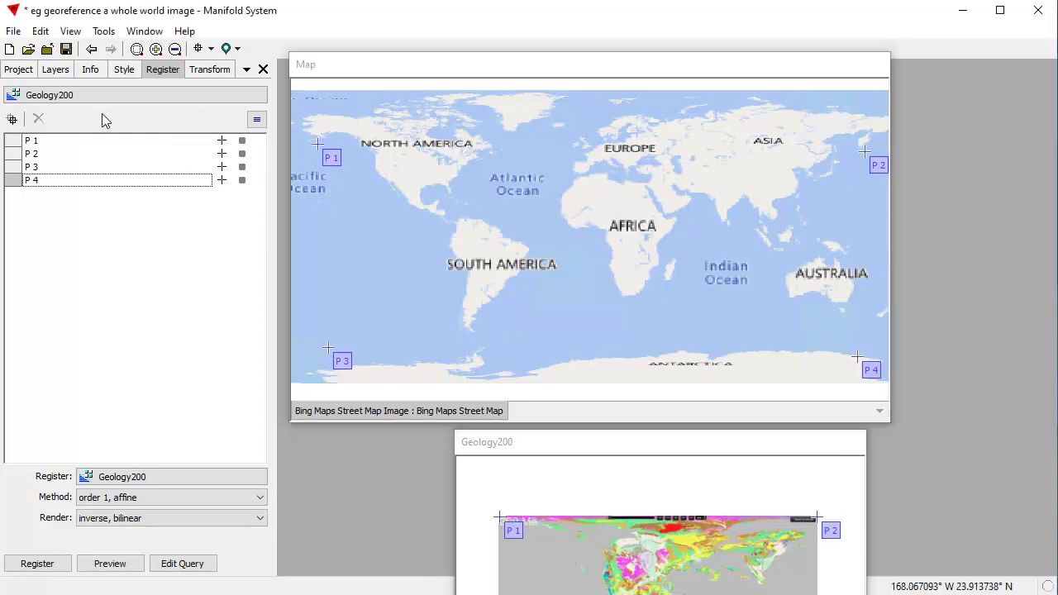
{"action": "left_click", "coordinate": [257, 121]}
{"action": "left_click", "coordinate": [224, 161]}
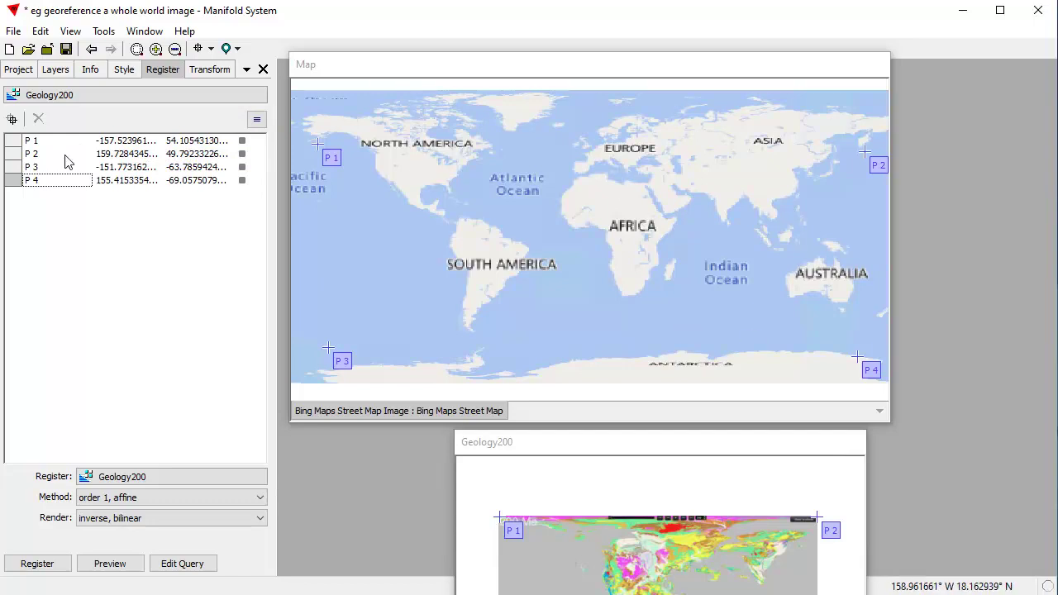
Step: Set the map coordinates of control point P 1 to longitude -180 and latitude 90
{"action": "double_click", "coordinate": [120, 142]}
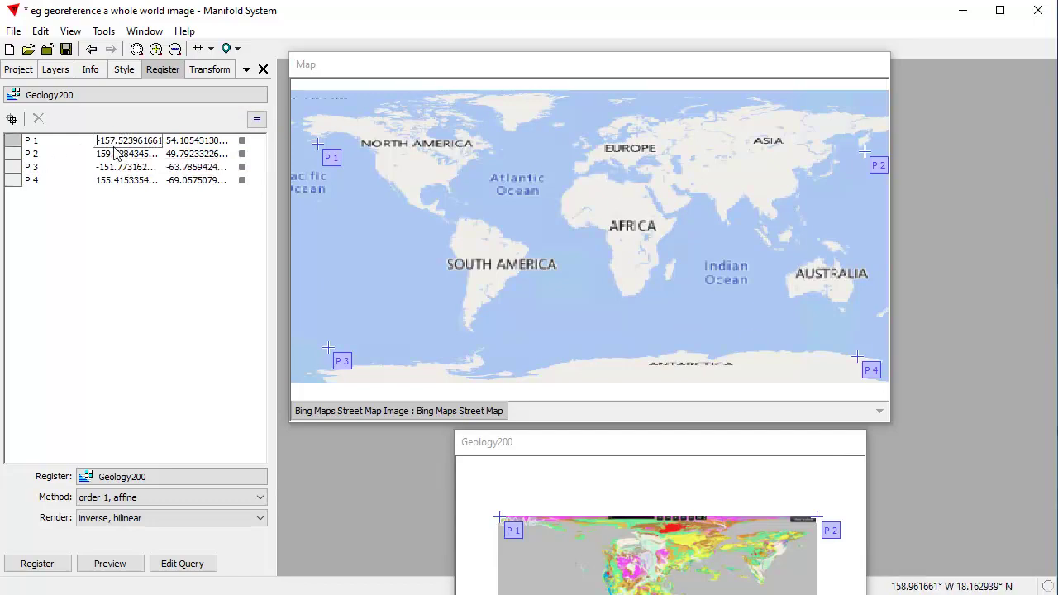
{"action": "key", "text": "ctrl+a"}
{"action": "type", "text": "-"}
{"action": "key", "text": "Return"}
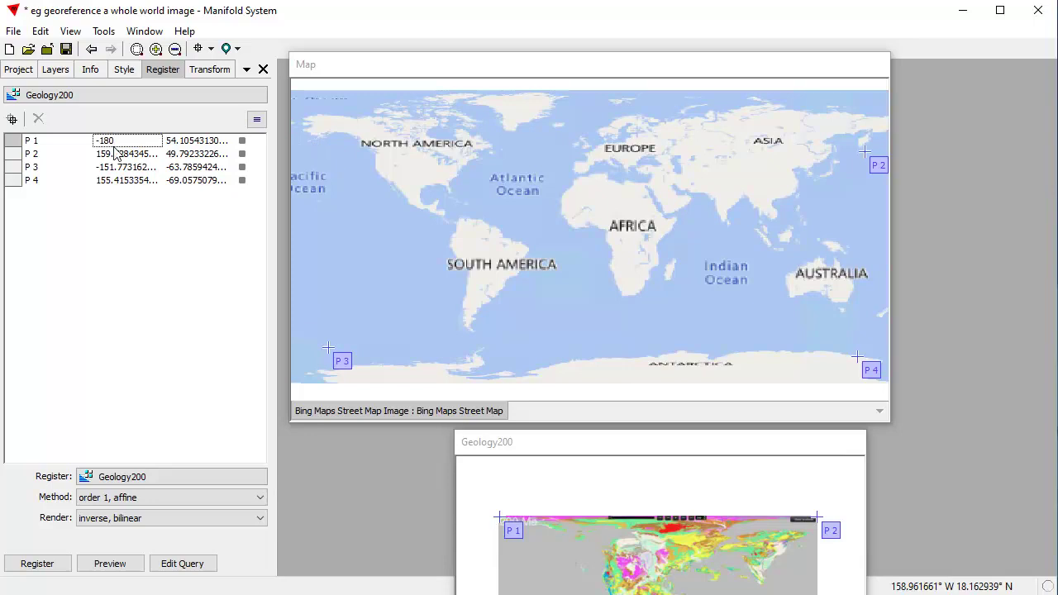
{"action": "key", "text": "Tab"}
{"action": "key", "text": "F2"}
{"action": "key", "text": "ctrl+a"}
{"action": "type", "text": "90"}
{"action": "key", "text": "Return"}
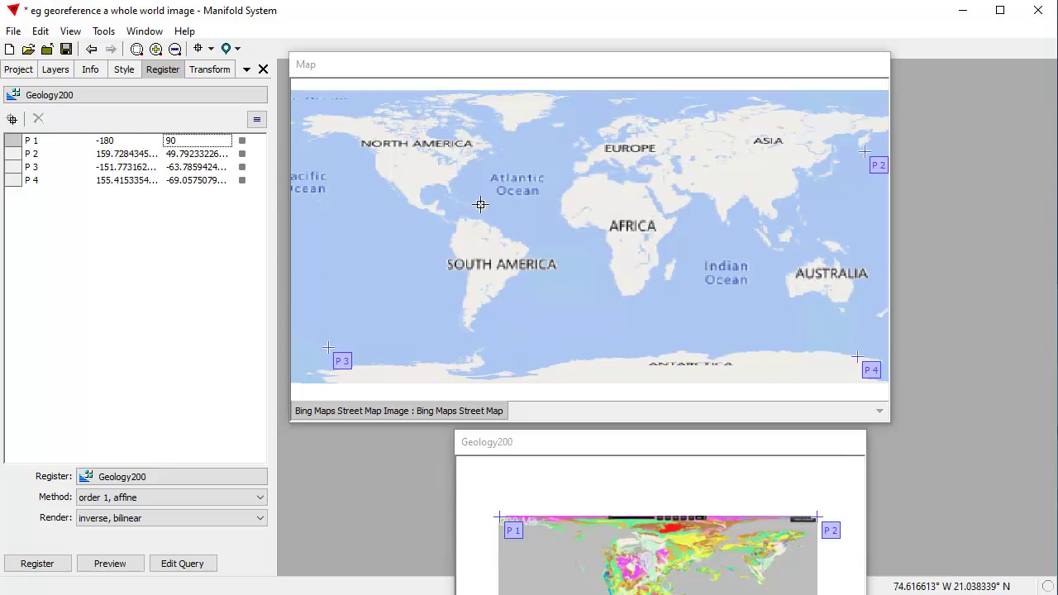
{"action": "scroll", "coordinate": [491, 218], "scroll_direction": "down", "scroll_amount": 1}
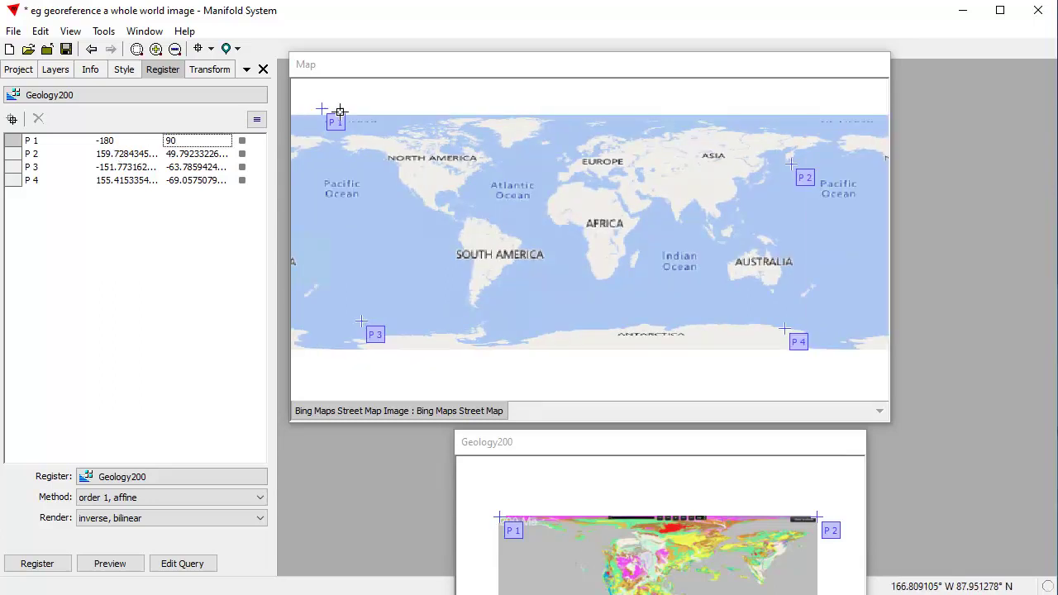
Step: Set the map coordinates of control point P 2 to longitude 180 and latitude 90
{"action": "left_click", "coordinate": [126, 156]}
{"action": "double_click", "coordinate": [133, 157]}
{"action": "type", "text": "1"}
{"action": "key", "text": "Return"}
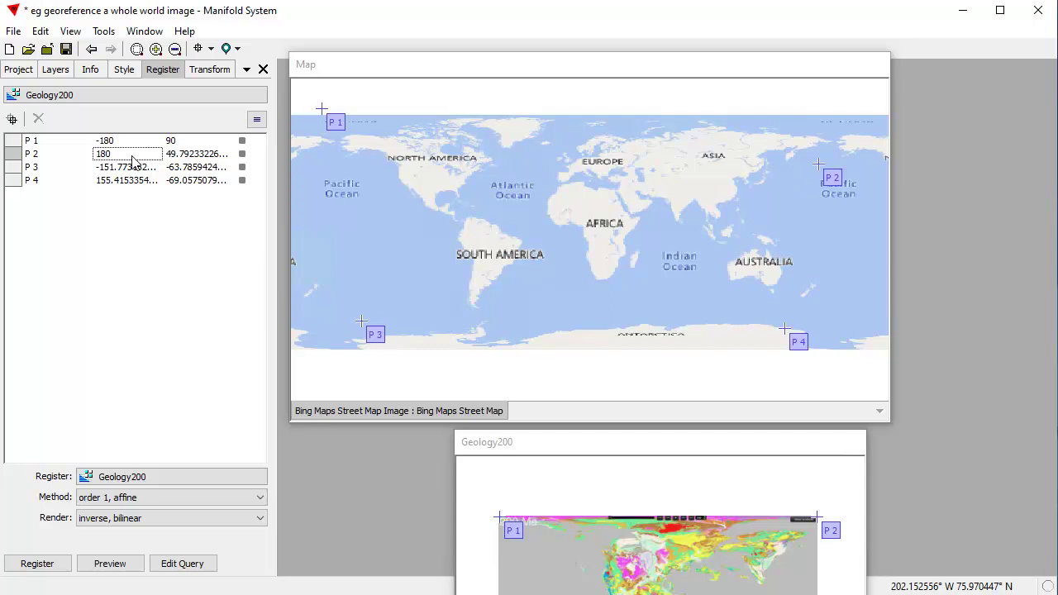
{"action": "left_click", "coordinate": [192, 155]}
{"action": "double_click", "coordinate": [191, 156]}
{"action": "type", "text": "90"}
{"action": "key", "text": "Return"}
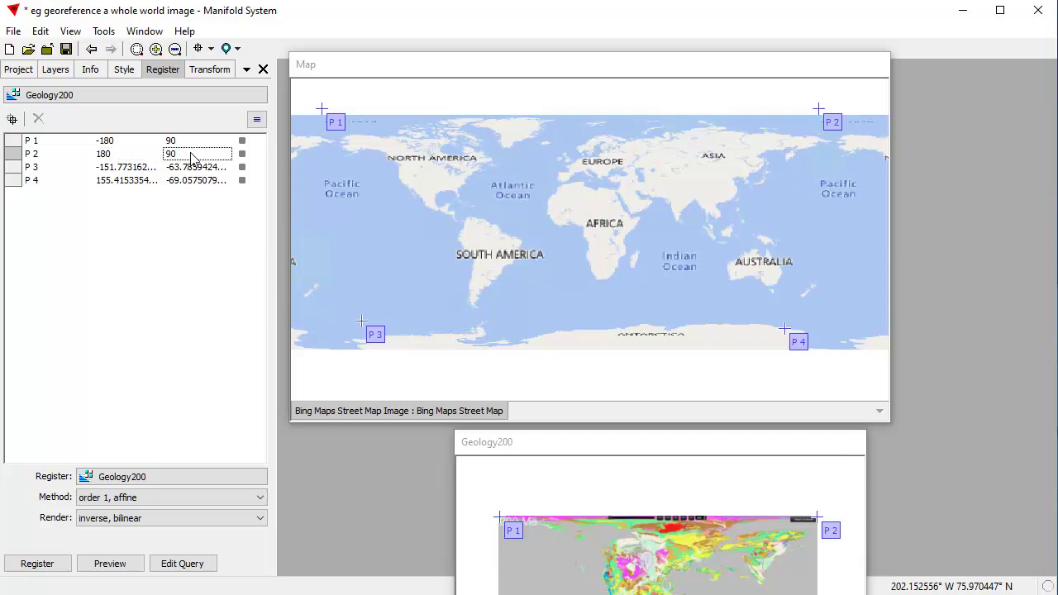
Step: Set the map coordinates of control point P 3 to longitude -180 and latitude -90
{"action": "left_click", "coordinate": [130, 167]}
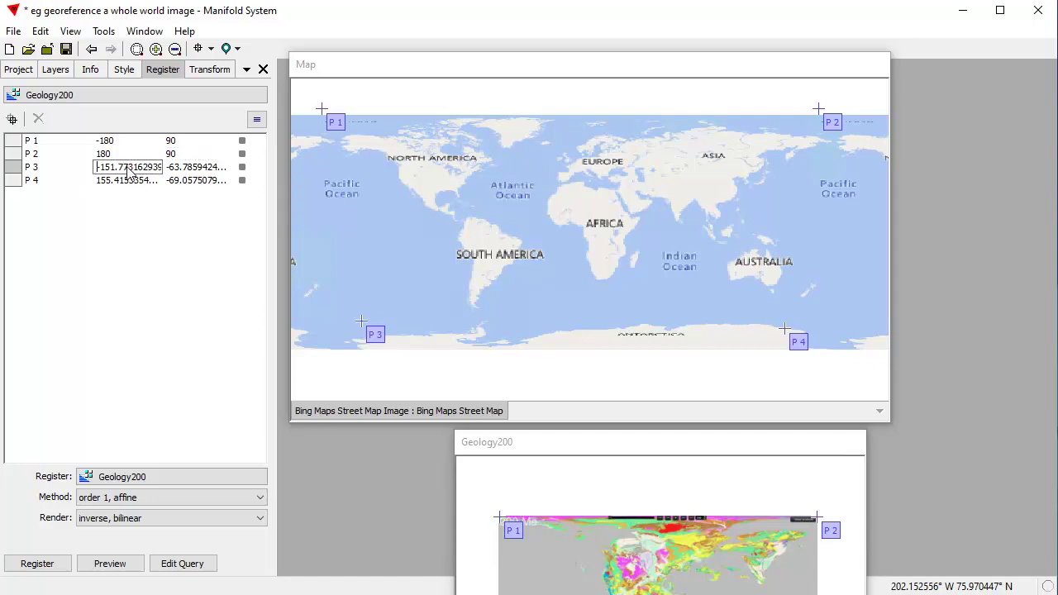
{"action": "double_click", "coordinate": [129, 166]}
{"action": "type", "text": "-180"}
{"action": "key", "text": "Return"}
{"action": "key", "text": "Tab"}
{"action": "key", "text": "F2"}
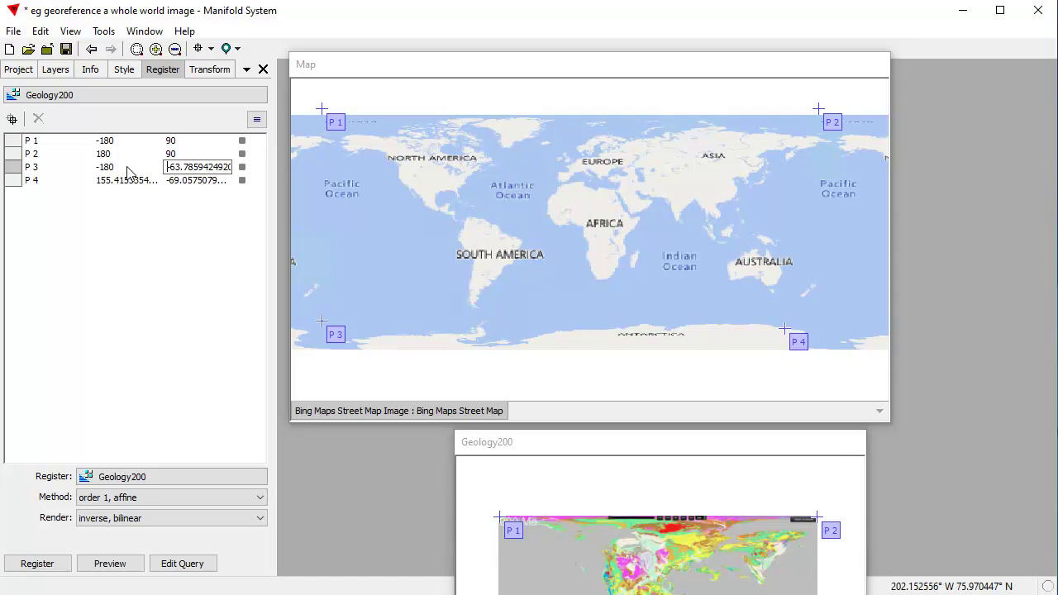
{"action": "key", "text": "shift+End"}
{"action": "type", "text": "-90"}
{"action": "key", "text": "Return"}
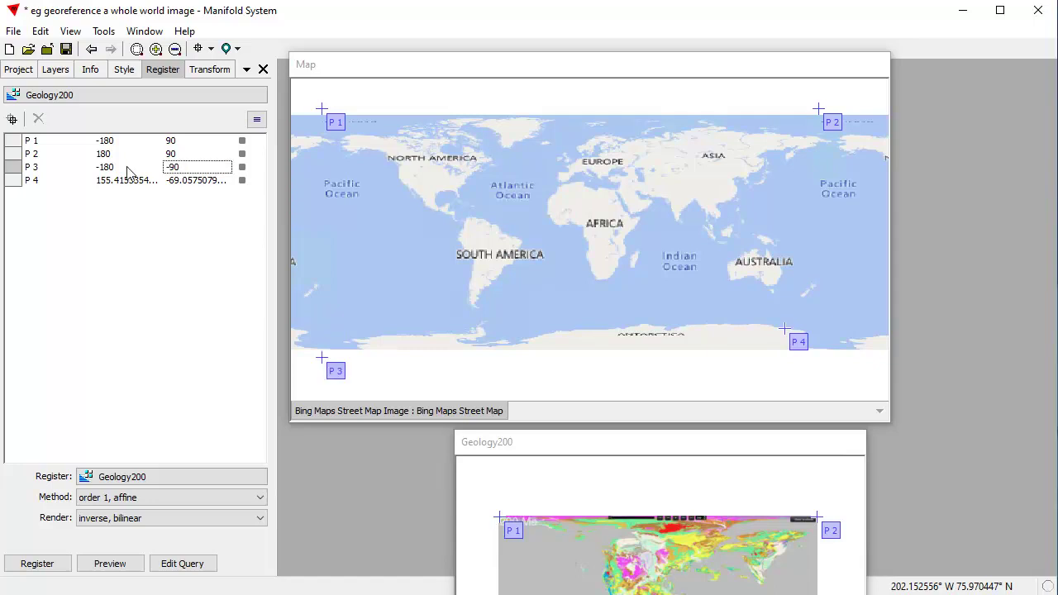
Step: Set the map coordinates of control point P 4 to longitude 180 and latitude -90
{"action": "double_click", "coordinate": [108, 180]}
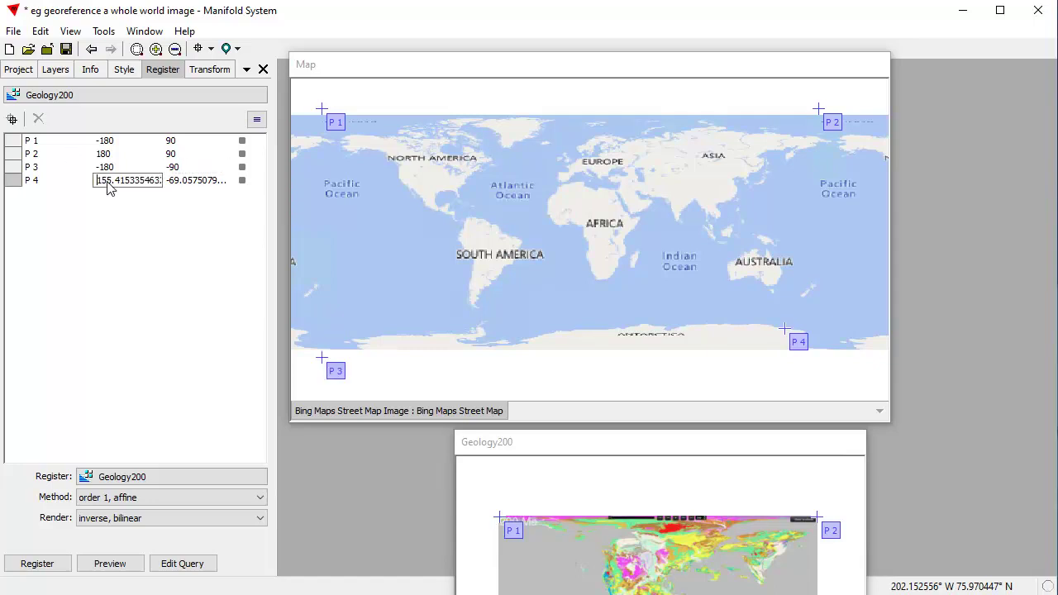
{"action": "key", "text": "shift+End"}
{"action": "type", "text": "180"}
{"action": "key", "text": "Return"}
{"action": "left_click", "coordinate": [189, 185]}
{"action": "double_click", "coordinate": [181, 187]}
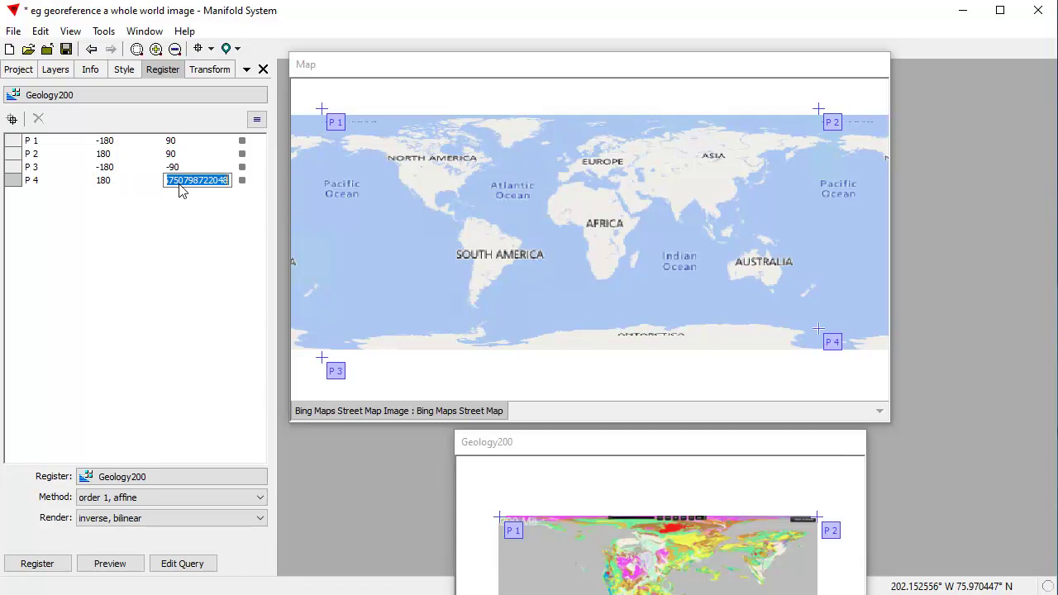
{"action": "type", "text": "-90"}
{"action": "key", "text": "Return"}
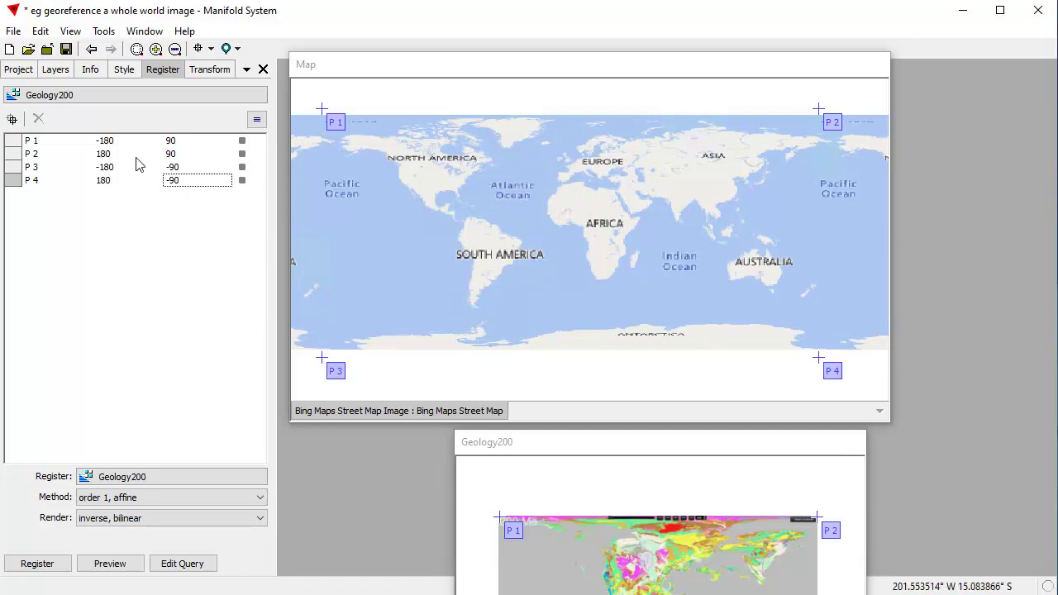
Step: Save the map's control points as a drawing, renaming it Map Control Points and its table Map Control Points Table
{"action": "left_click", "coordinate": [12, 118]}
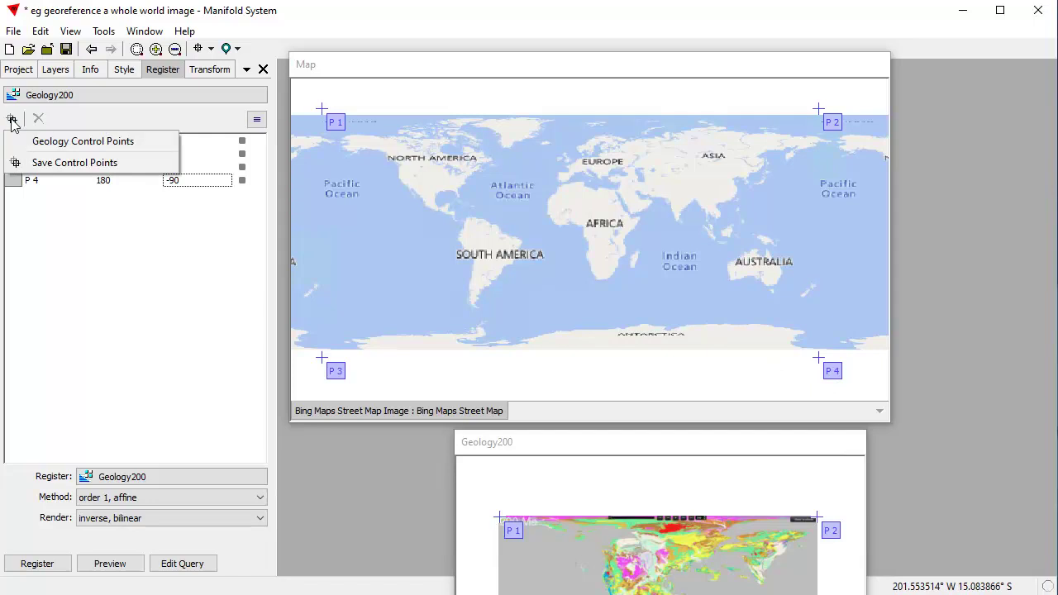
{"action": "left_click", "coordinate": [46, 161]}
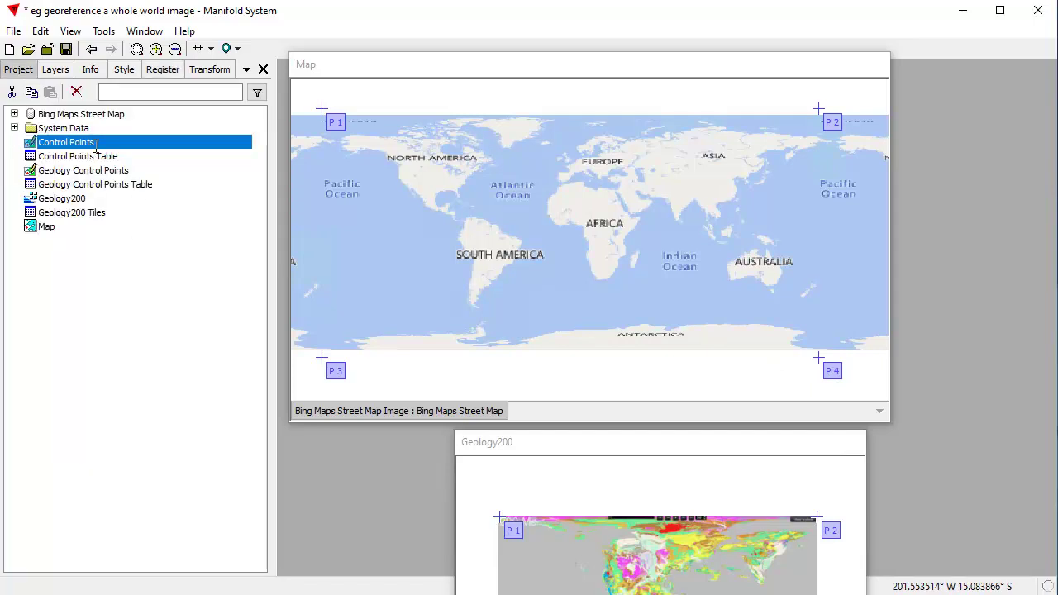
{"action": "left_click", "coordinate": [37, 142]}
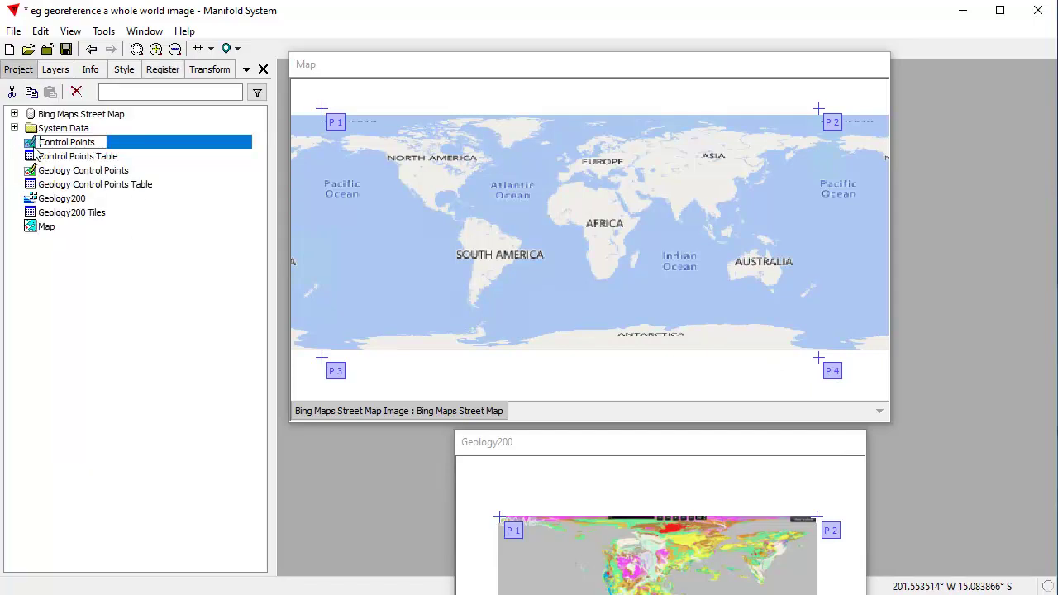
{"action": "left_click", "coordinate": [118, 247]}
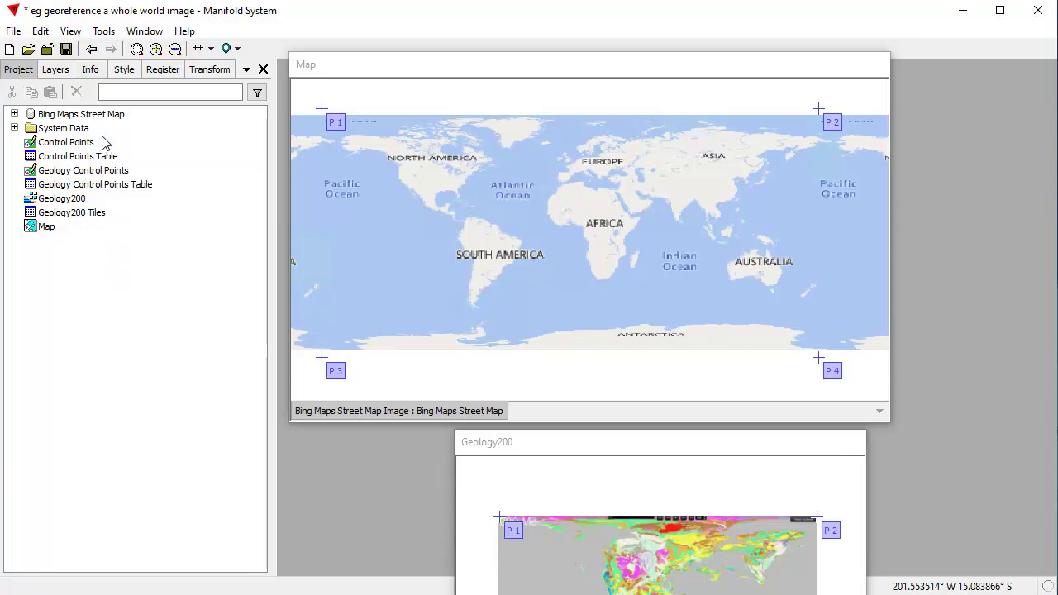
{"action": "right_click", "coordinate": [94, 145]}
{"action": "left_click", "coordinate": [165, 204]}
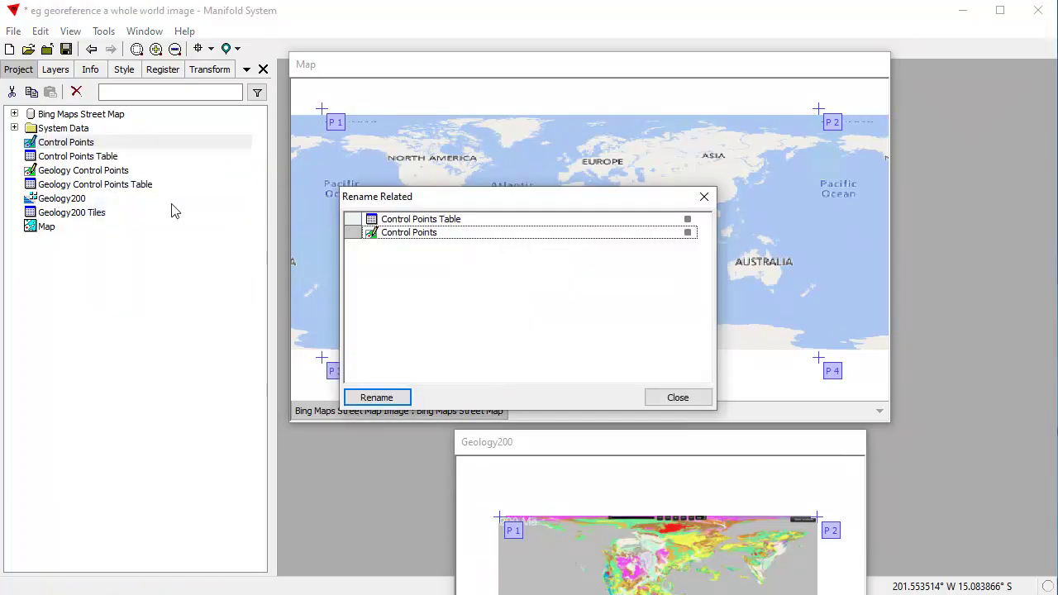
{"action": "left_click", "coordinate": [382, 235]}
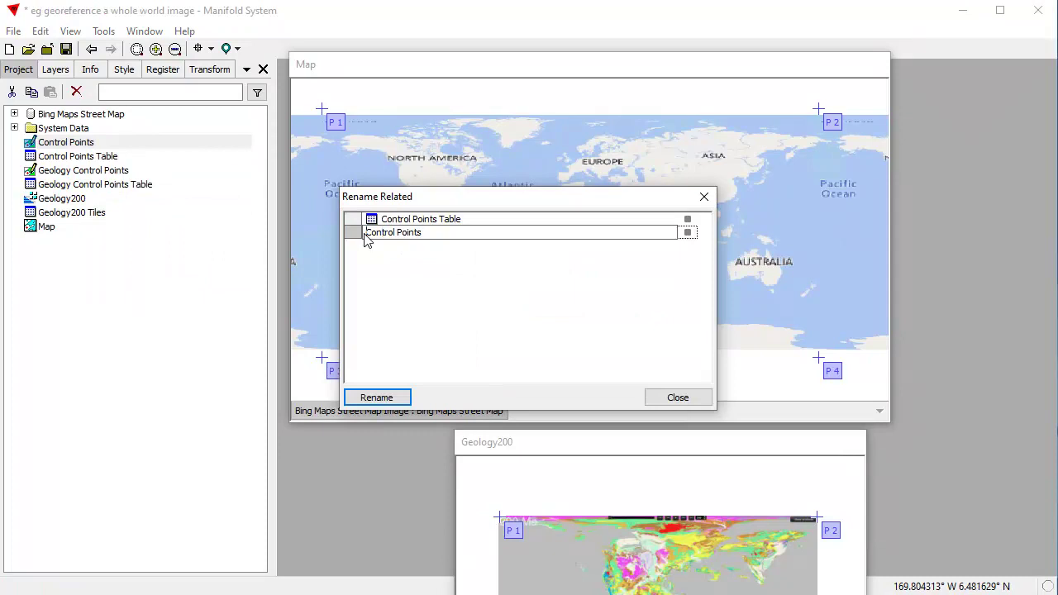
{"action": "type", "text": "Map"}
{"action": "key", "text": "Return"}
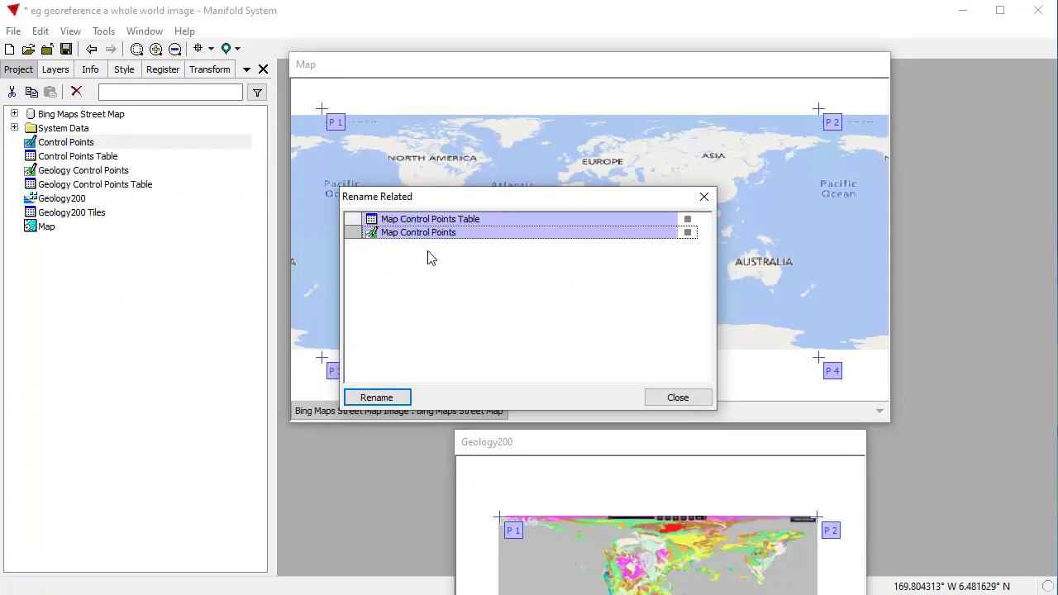
{"action": "left_click", "coordinate": [385, 397]}
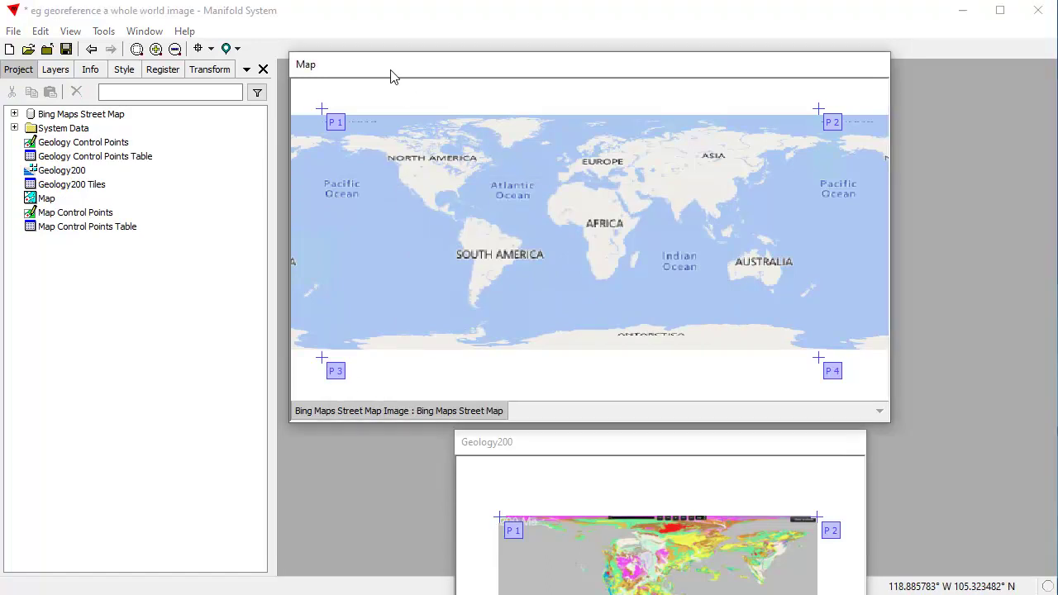
Step: Return to the registration settings, move the Geology200 window clear of its place below the map, and make the Map window active
{"action": "left_click", "coordinate": [170, 71]}
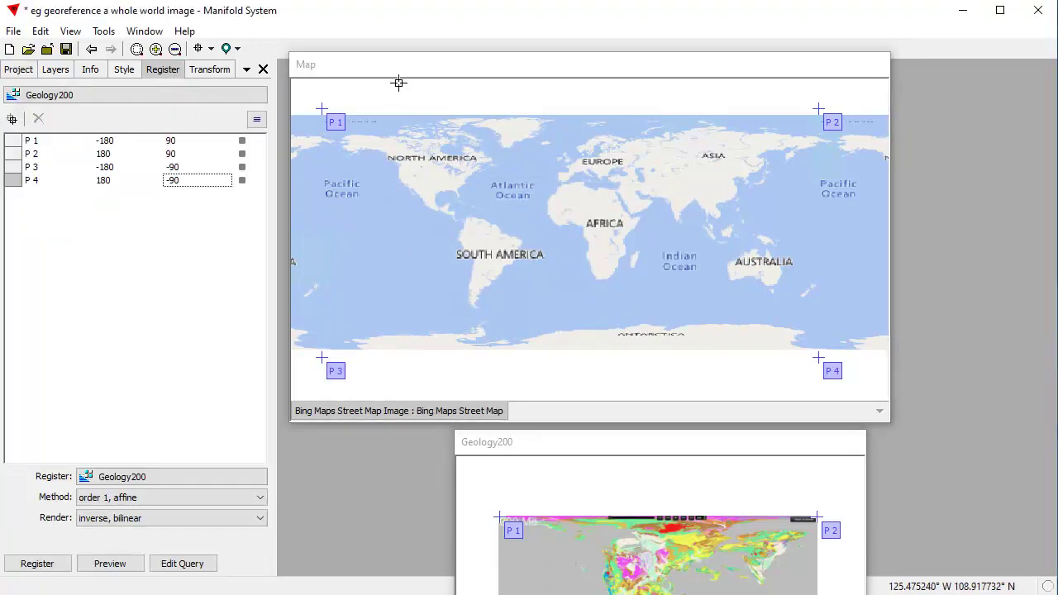
{"action": "left_click_drag", "start_coordinate": [587, 444], "coordinate": [767, 284]}
{"action": "left_click", "coordinate": [631, 79]}
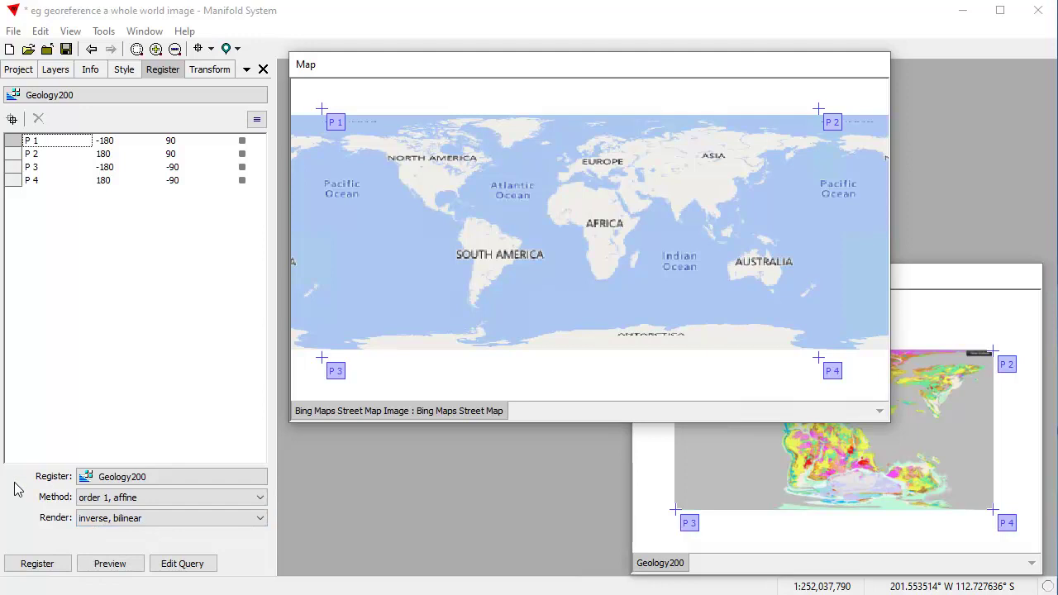
Step: Set the Geology200 registration method to thin-plate spline and the render option to forward, nearest
{"action": "left_click", "coordinate": [262, 500]}
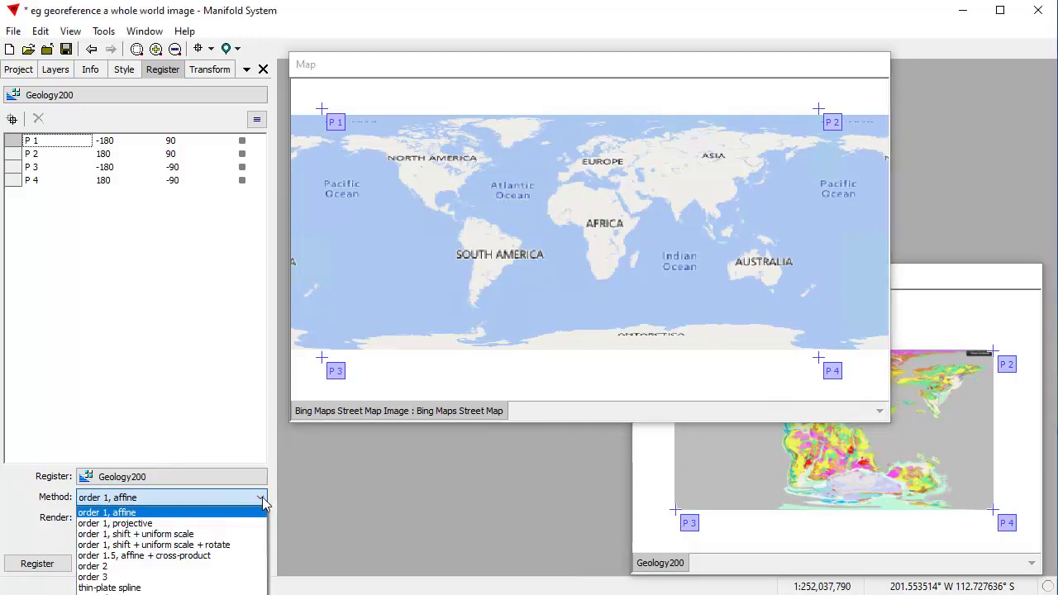
{"action": "left_click", "coordinate": [138, 588]}
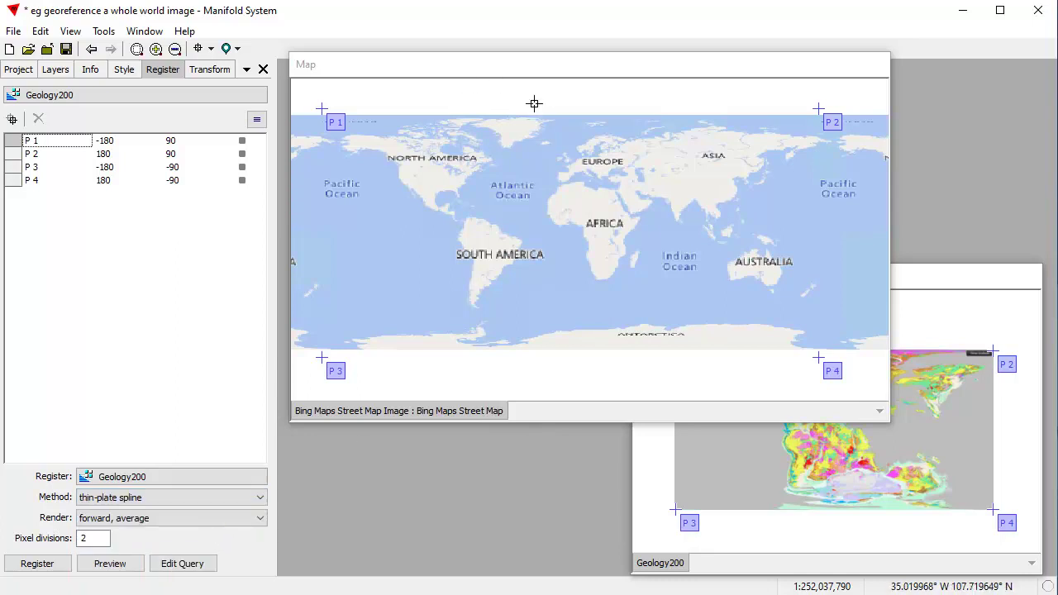
{"action": "left_click", "coordinate": [921, 289]}
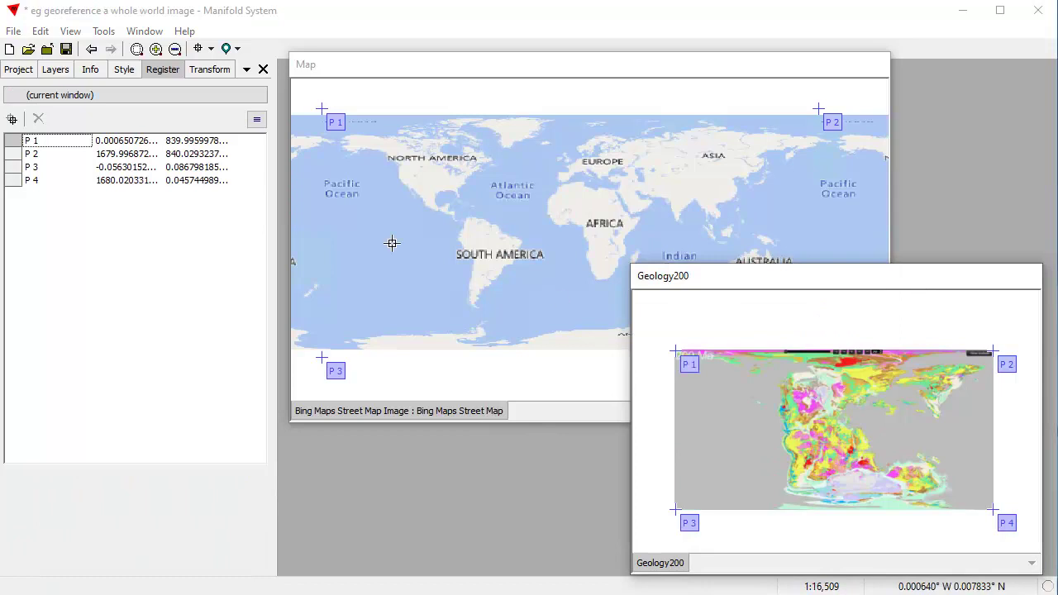
{"action": "left_click", "coordinate": [420, 78]}
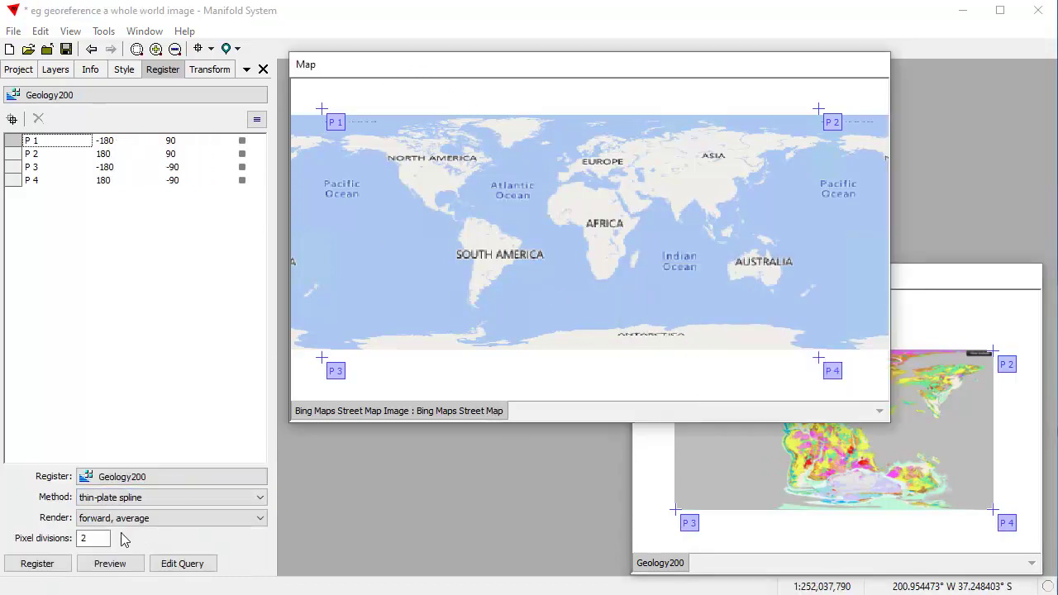
{"action": "left_click", "coordinate": [261, 520]}
{"action": "left_click", "coordinate": [261, 526]}
{"action": "left_click", "coordinate": [141, 543]}
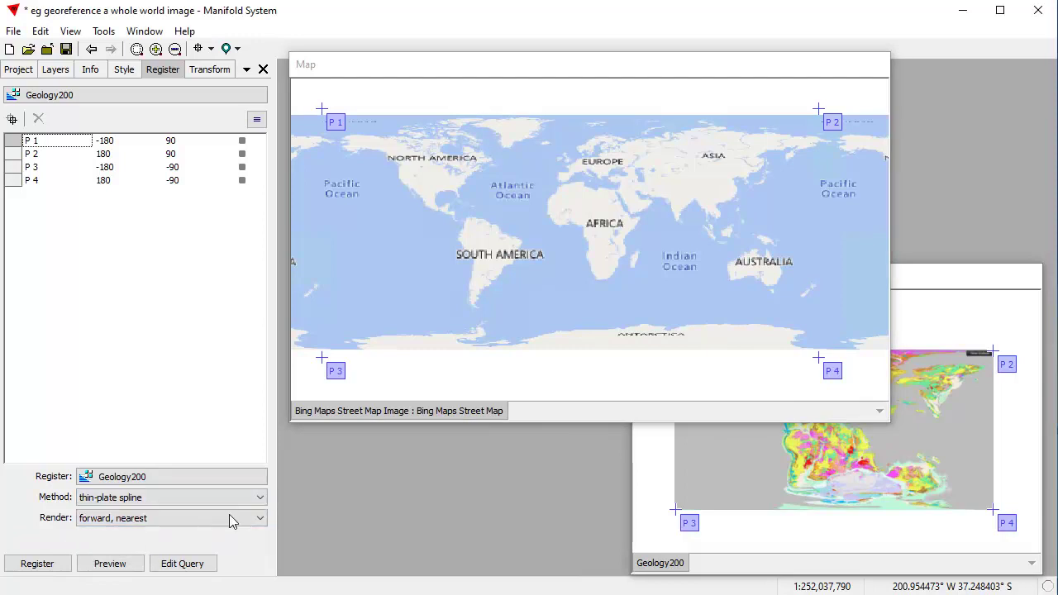
Step: Preview the Geology200 registration on the map, compare it with the source image, and run the registration
{"action": "left_click", "coordinate": [109, 565]}
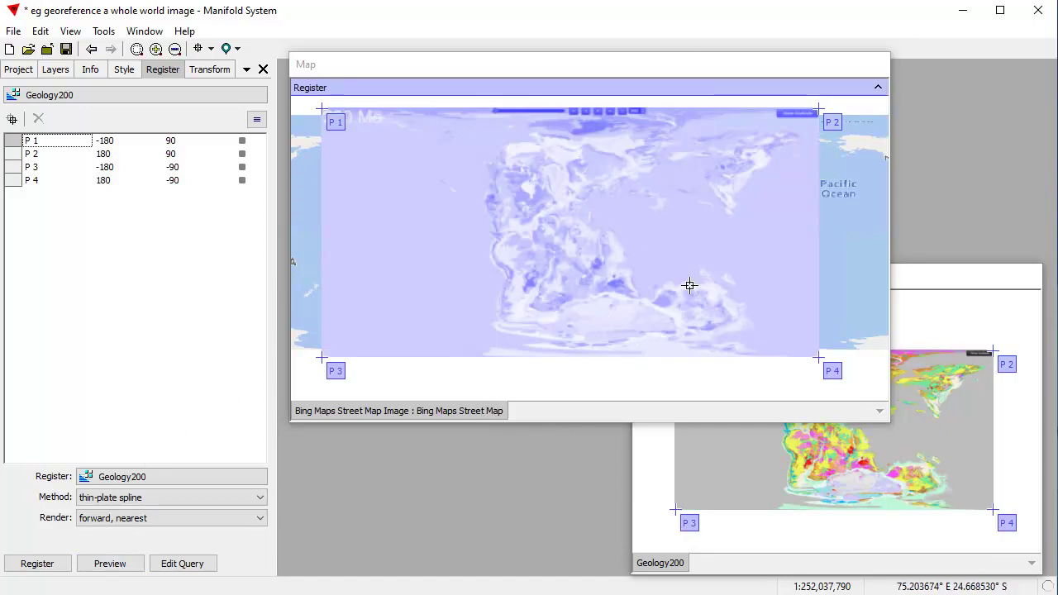
{"action": "left_click", "coordinate": [911, 279]}
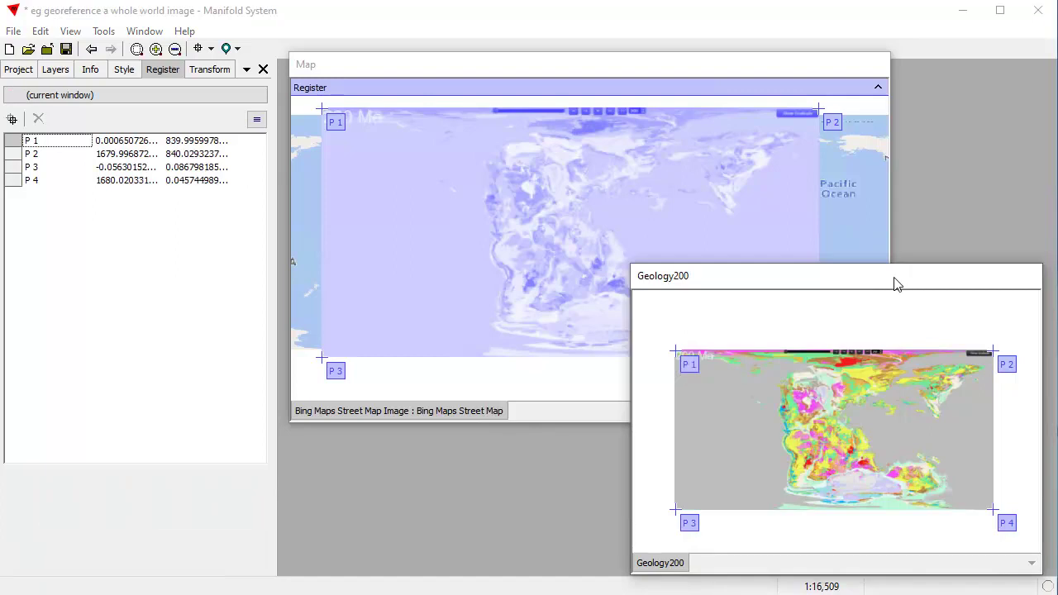
{"action": "left_click", "coordinate": [578, 66]}
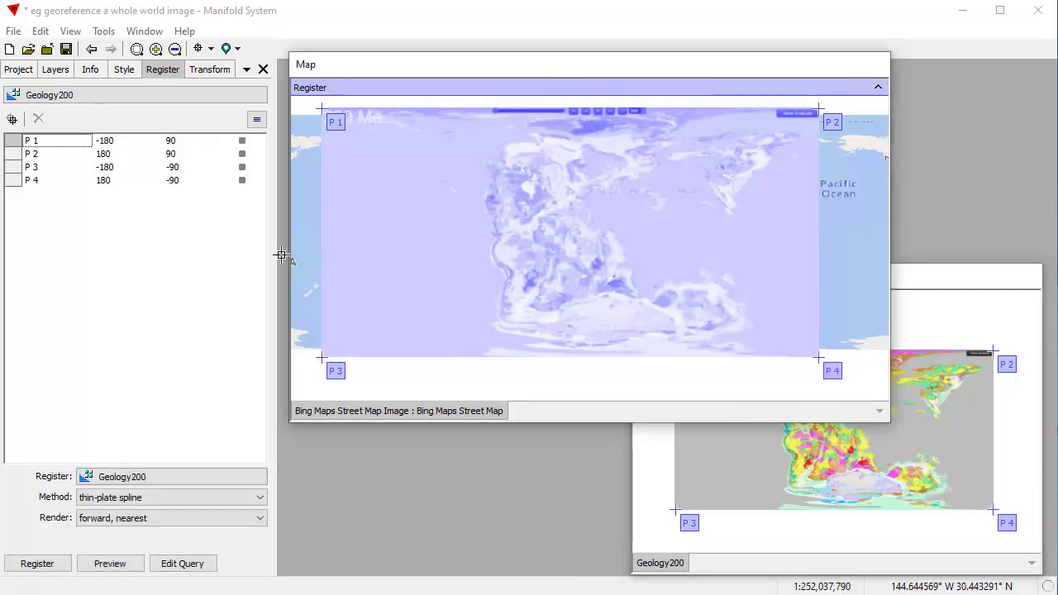
{"action": "left_click", "coordinate": [37, 564]}
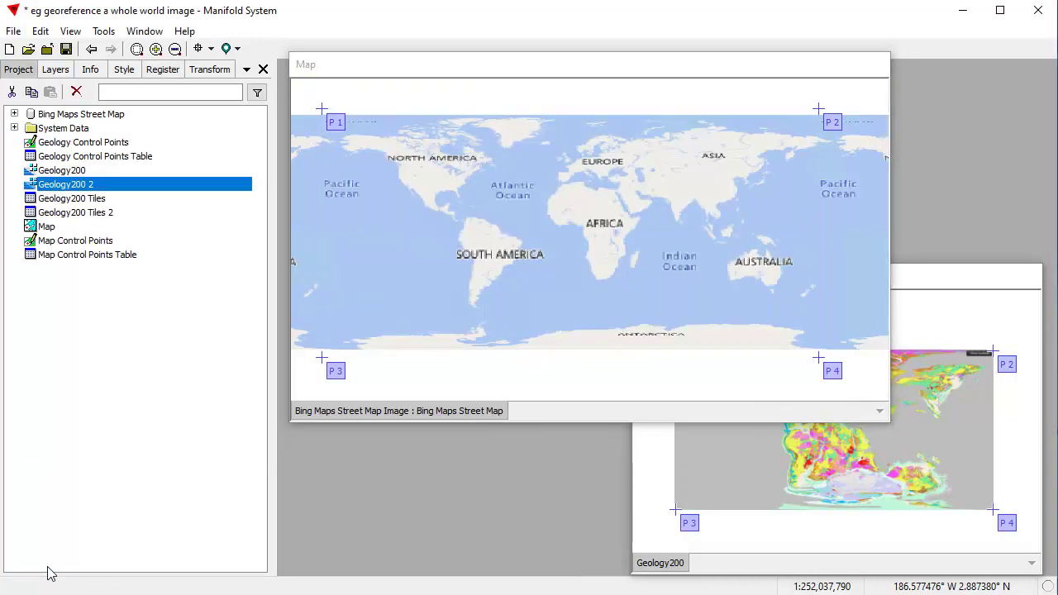
Step: Add the newly registered Geology200 2 image to the map as a layer
{"action": "left_click", "coordinate": [99, 332]}
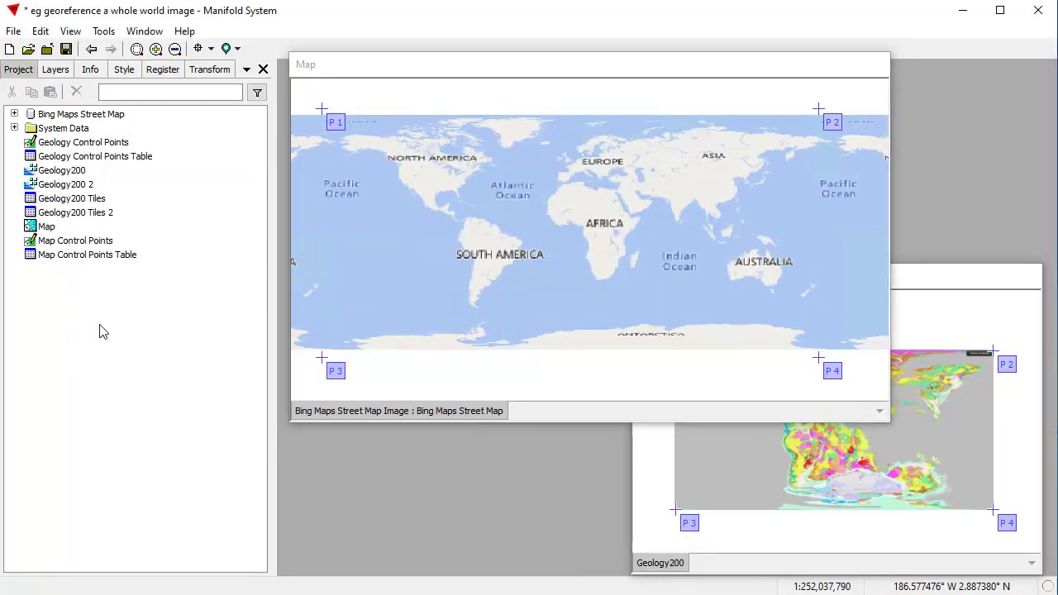
{"action": "left_click", "coordinate": [80, 186]}
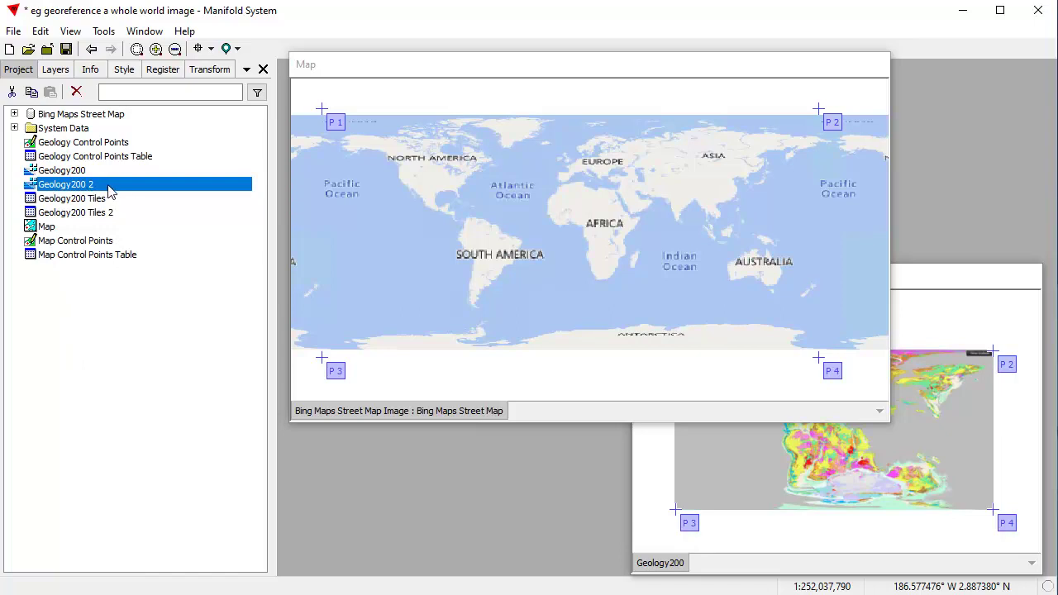
{"action": "left_click_drag", "start_coordinate": [506, 229], "coordinate": [501, 221]}
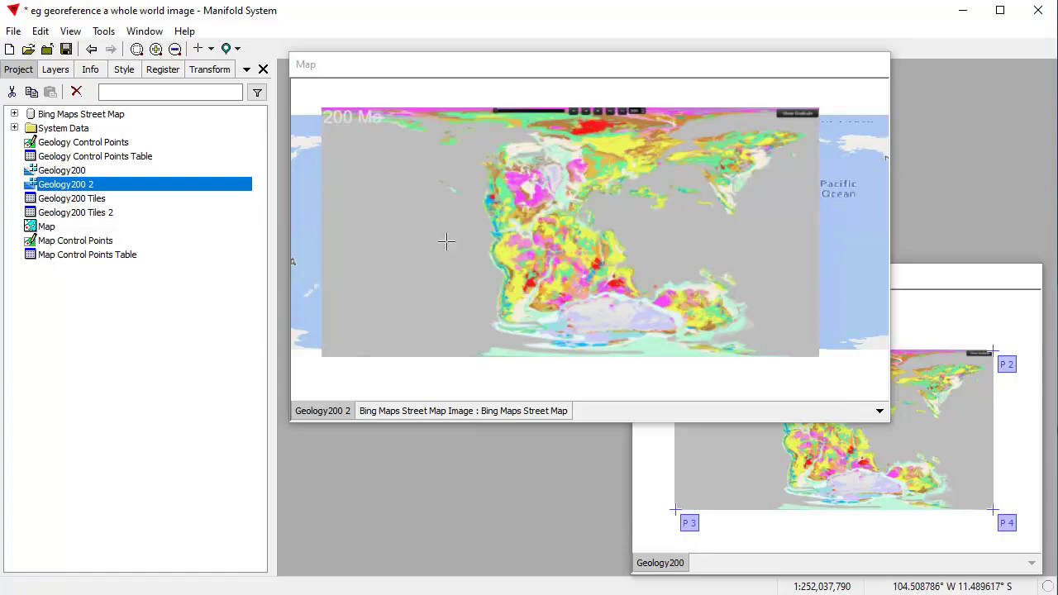
Step: Import the Geology200_palette.png image into the project
{"action": "left_click", "coordinate": [124, 398]}
{"action": "left_click", "coordinate": [13, 33]}
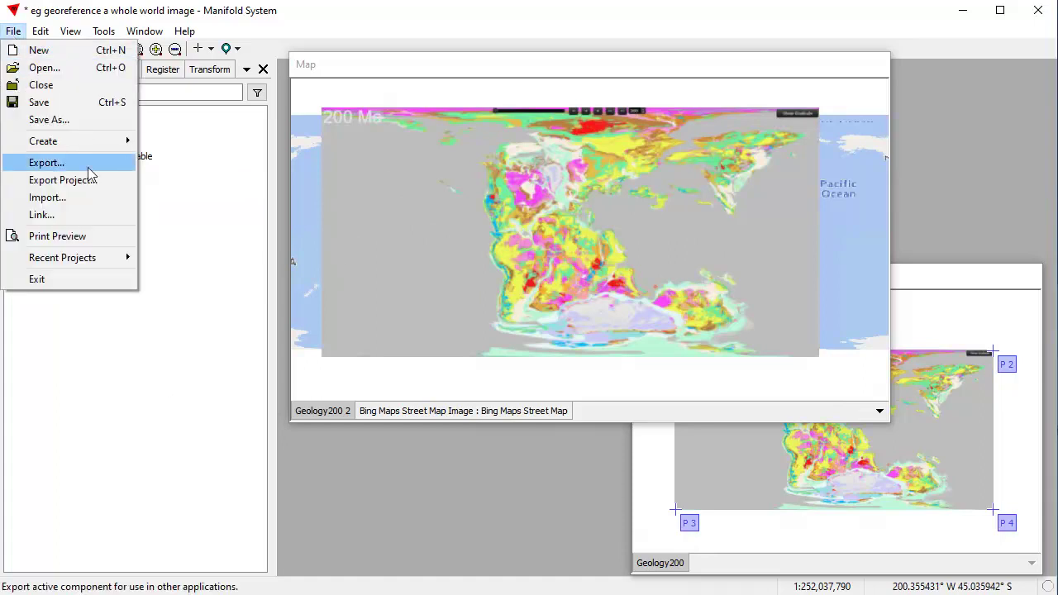
{"action": "left_click", "coordinate": [82, 197]}
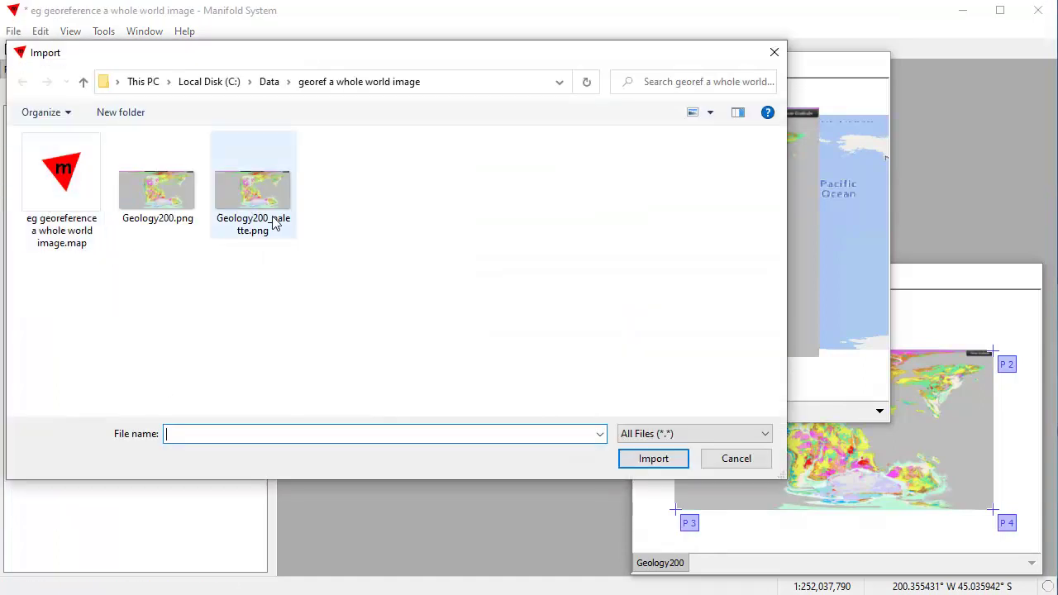
{"action": "left_click", "coordinate": [275, 192]}
{"action": "left_click", "coordinate": [664, 458]}
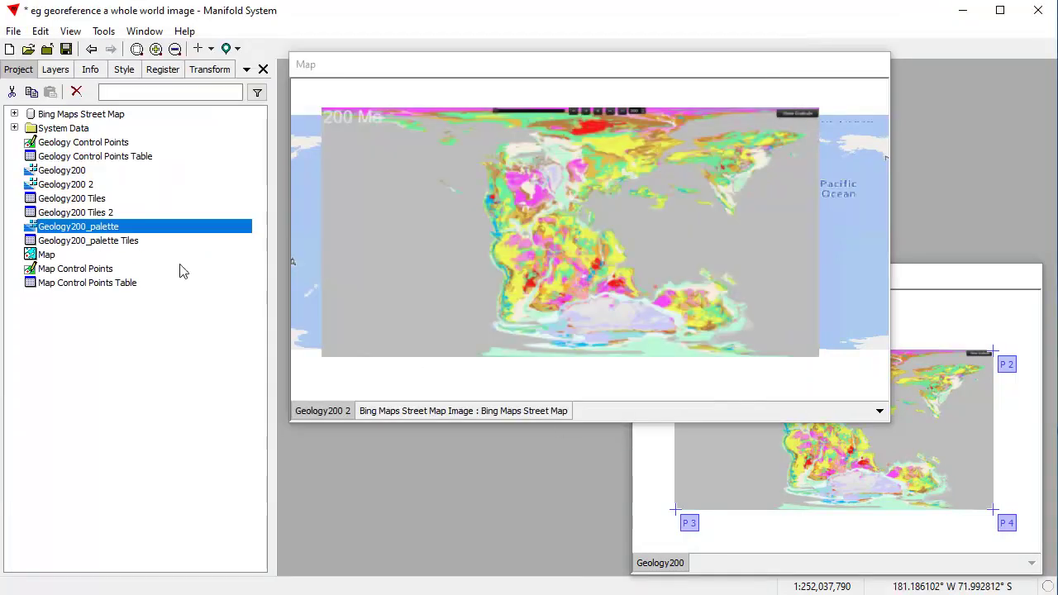
Step: Open the Geology200_palette image in its own undocked window to examine it, and close that window
{"action": "double_click", "coordinate": [144, 234]}
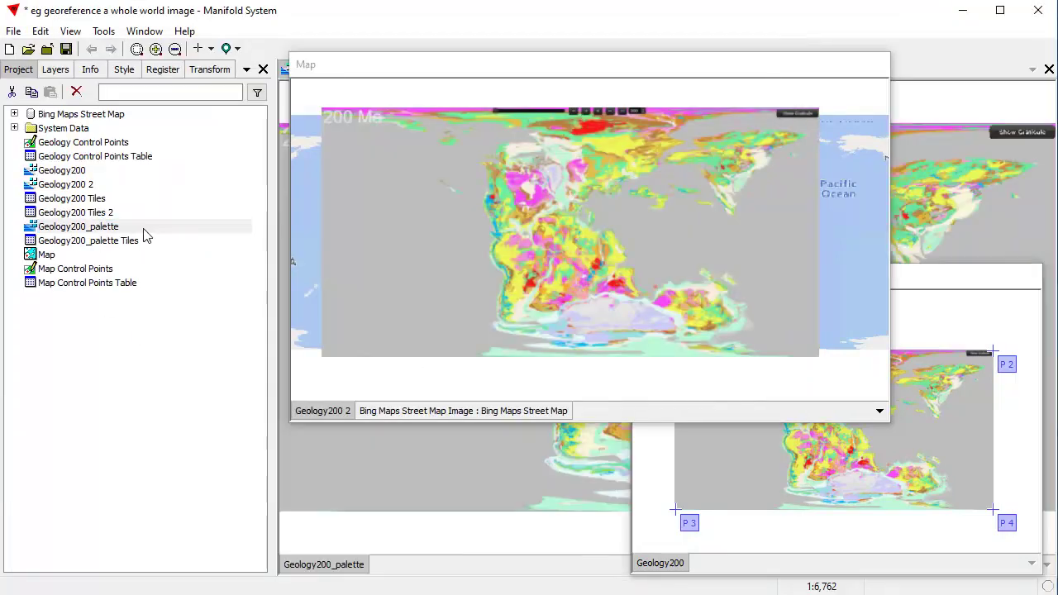
{"action": "left_click_drag", "start_coordinate": [454, 66], "coordinate": [486, 58]}
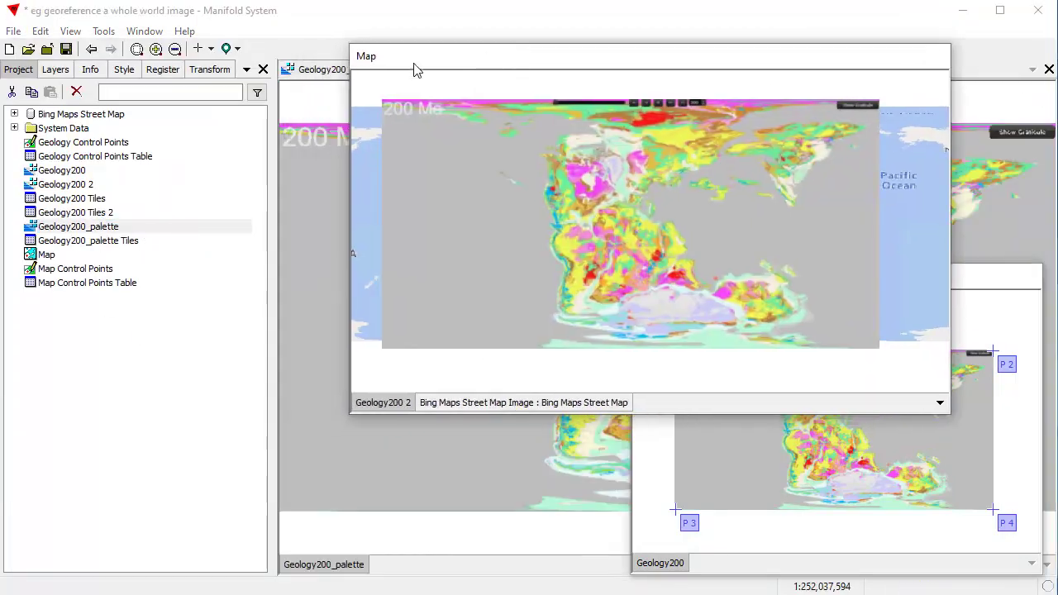
{"action": "left_click", "coordinate": [324, 80]}
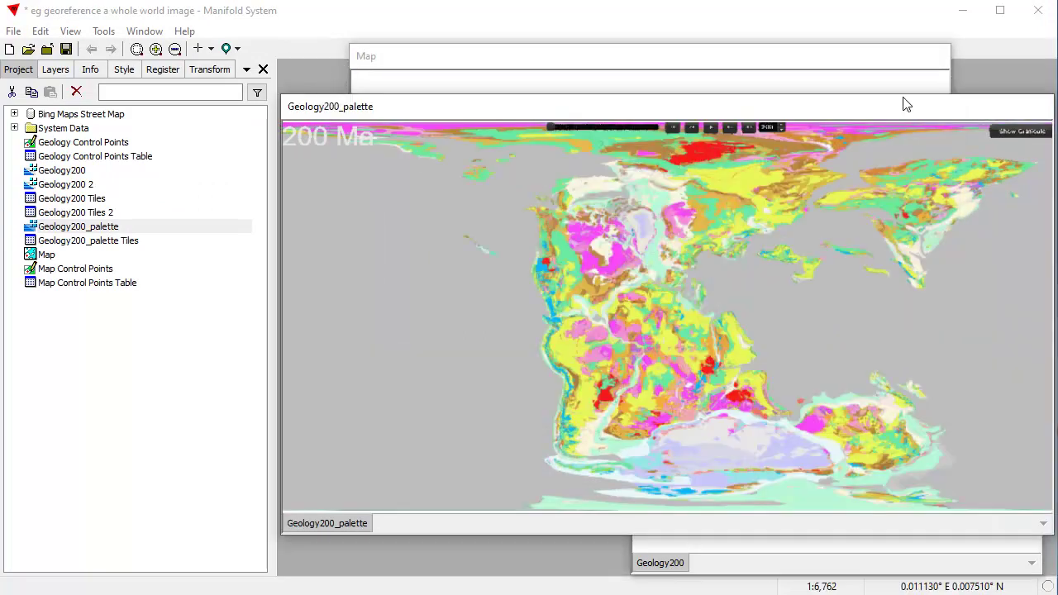
{"action": "left_click_drag", "start_coordinate": [879, 105], "coordinate": [788, 69]}
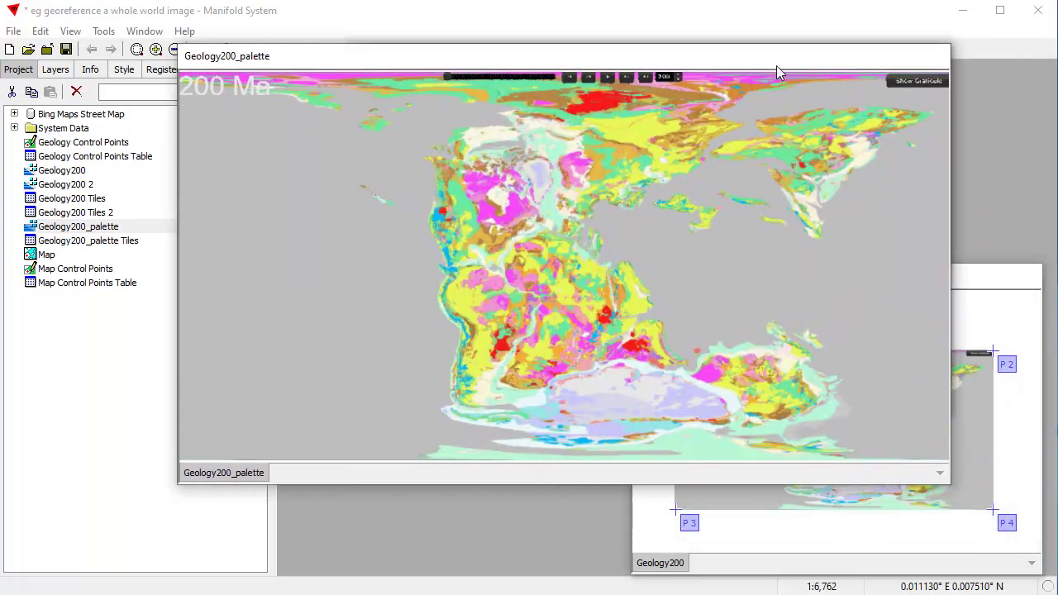
{"action": "right_click", "coordinate": [838, 59]}
{"action": "left_click", "coordinate": [857, 90]}
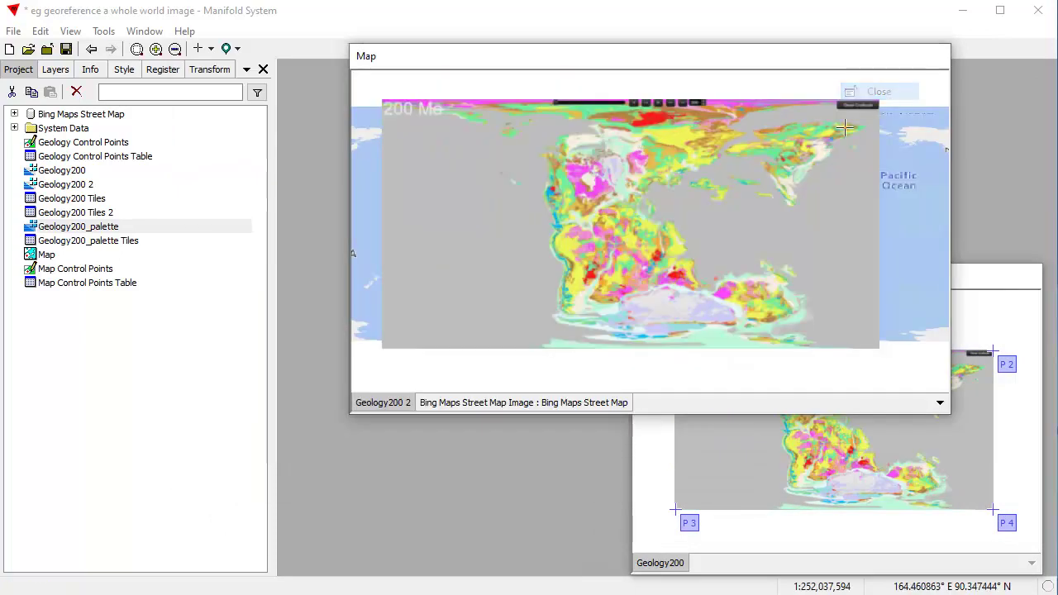
Step: Add Geology200_palette as a layer in the Geology200 window and switch that window to editing control points
{"action": "left_click_drag", "start_coordinate": [976, 286], "coordinate": [759, 195]}
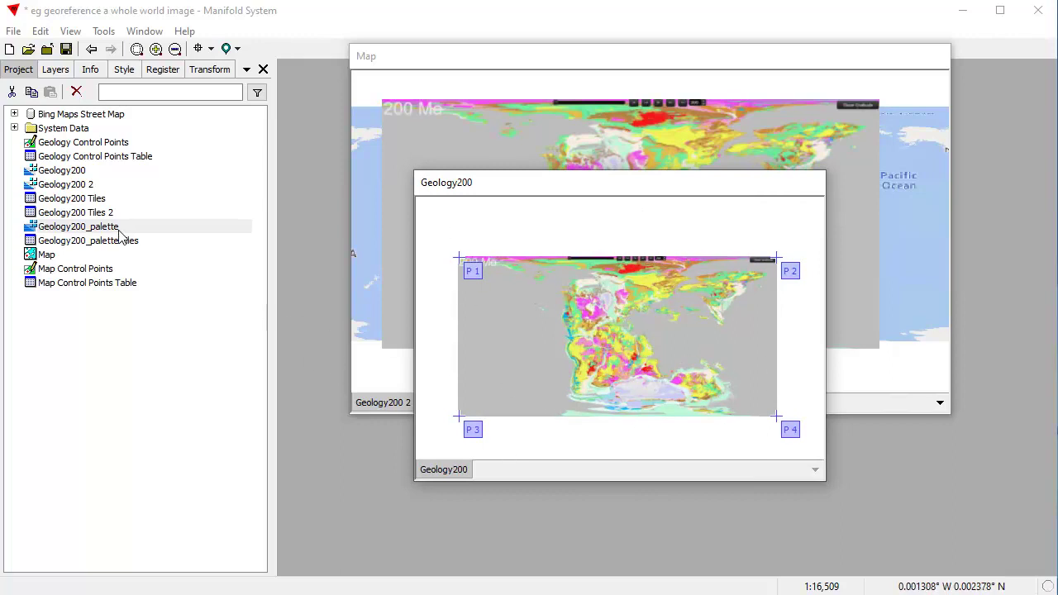
{"action": "left_click_drag", "start_coordinate": [123, 232], "coordinate": [628, 229]}
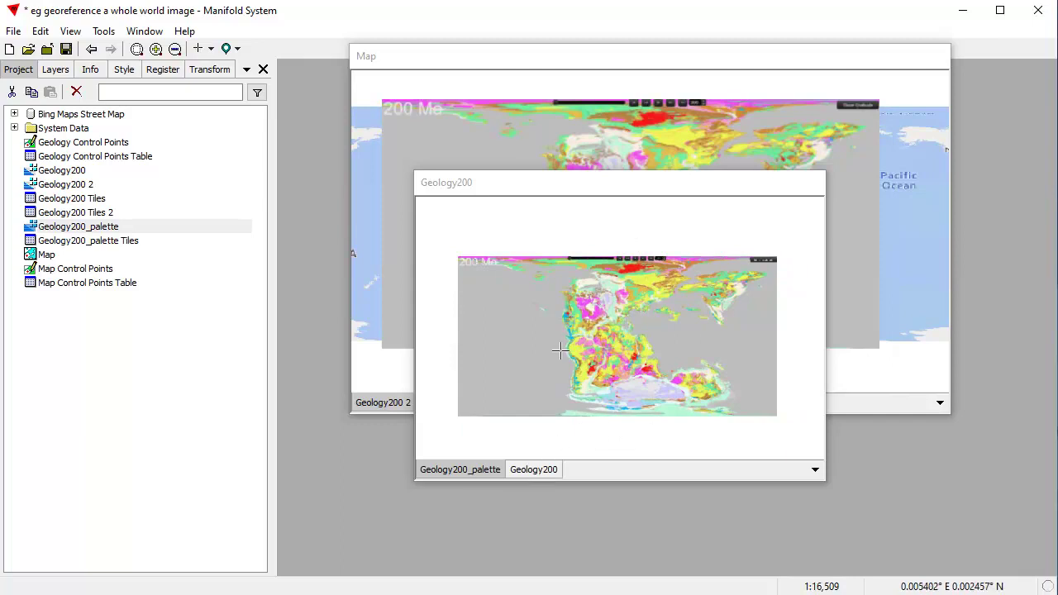
{"action": "left_click", "coordinate": [210, 50]}
{"action": "left_click", "coordinate": [239, 160]}
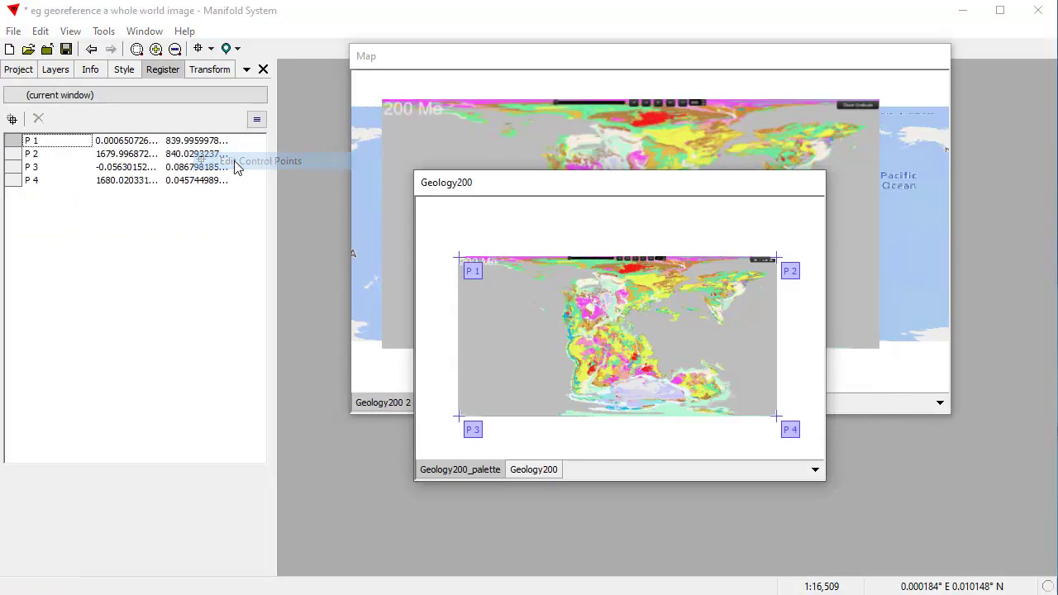
Step: Hide the Geology200 2 layer in the Map window and switch that window to editing control points
{"action": "left_click_drag", "start_coordinate": [531, 190], "coordinate": [628, 231]}
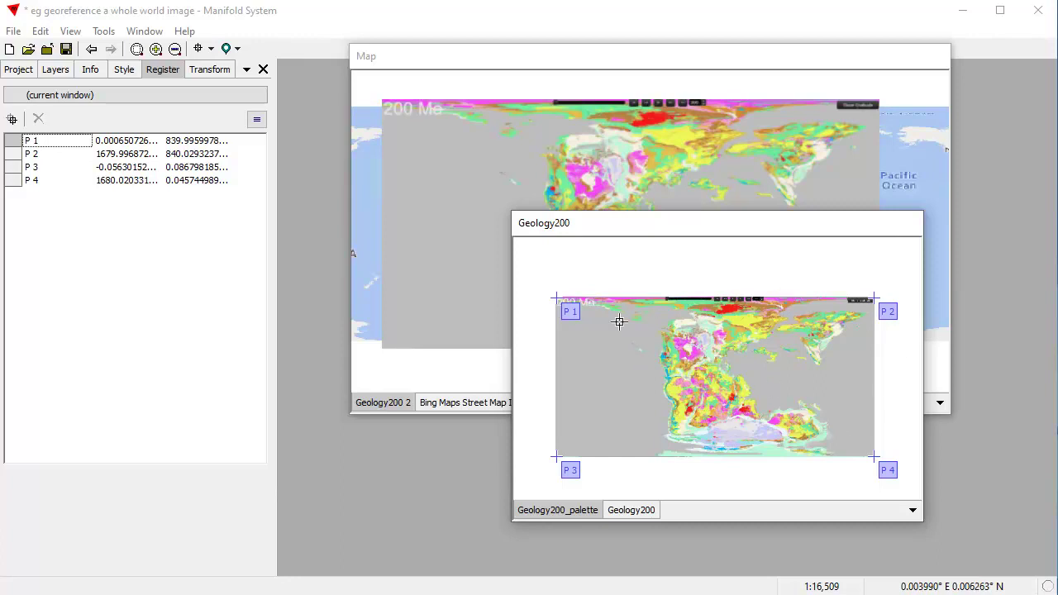
{"action": "left_click", "coordinate": [487, 63]}
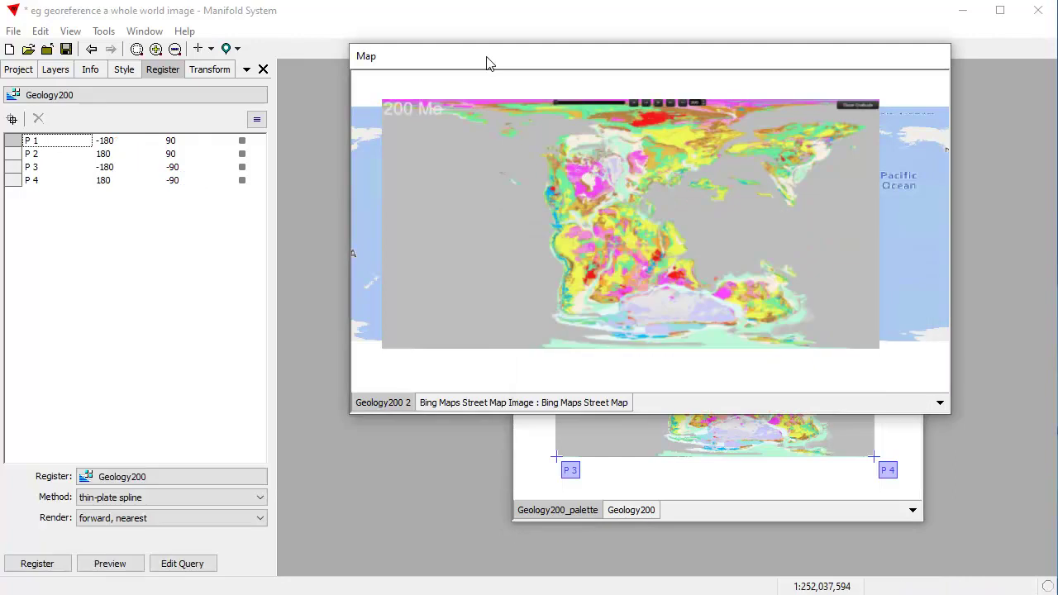
{"action": "left_click", "coordinate": [387, 401], "text": "shift"}
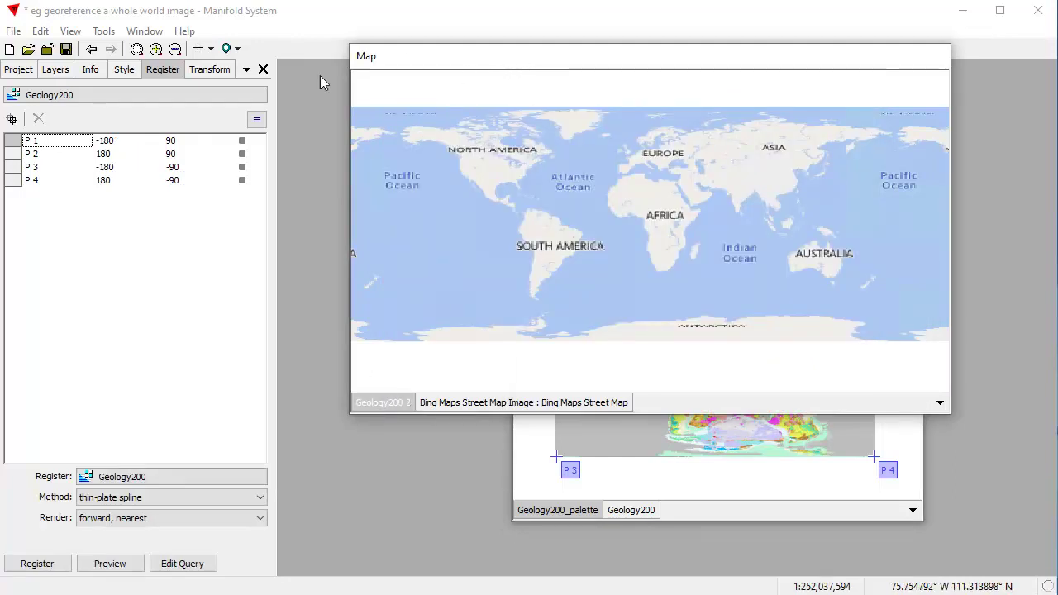
{"action": "left_click", "coordinate": [210, 49]}
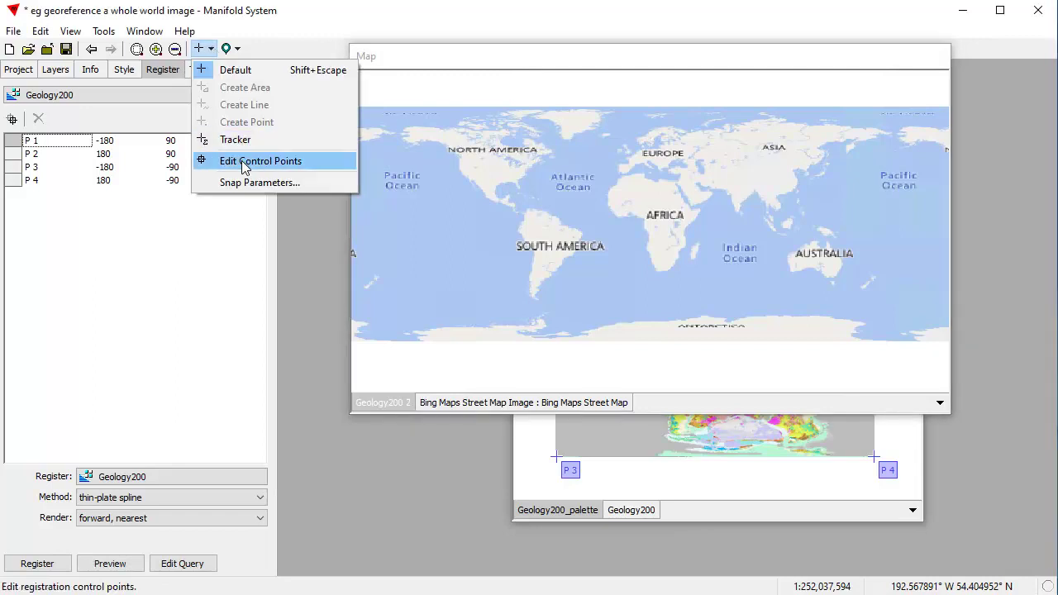
{"action": "left_click", "coordinate": [244, 163]}
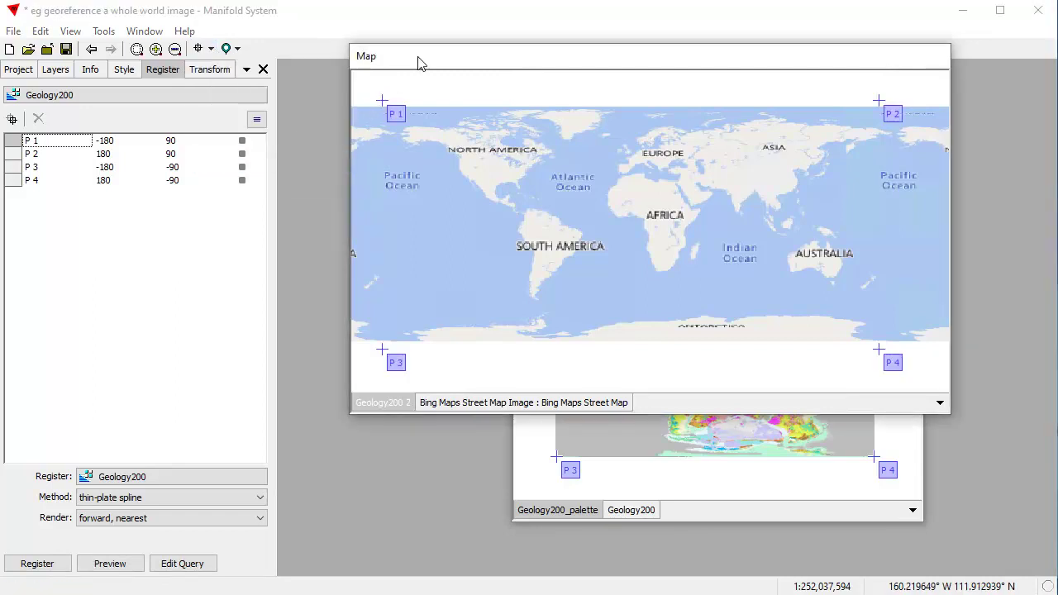
{"action": "left_click_drag", "start_coordinate": [420, 62], "coordinate": [392, 94]}
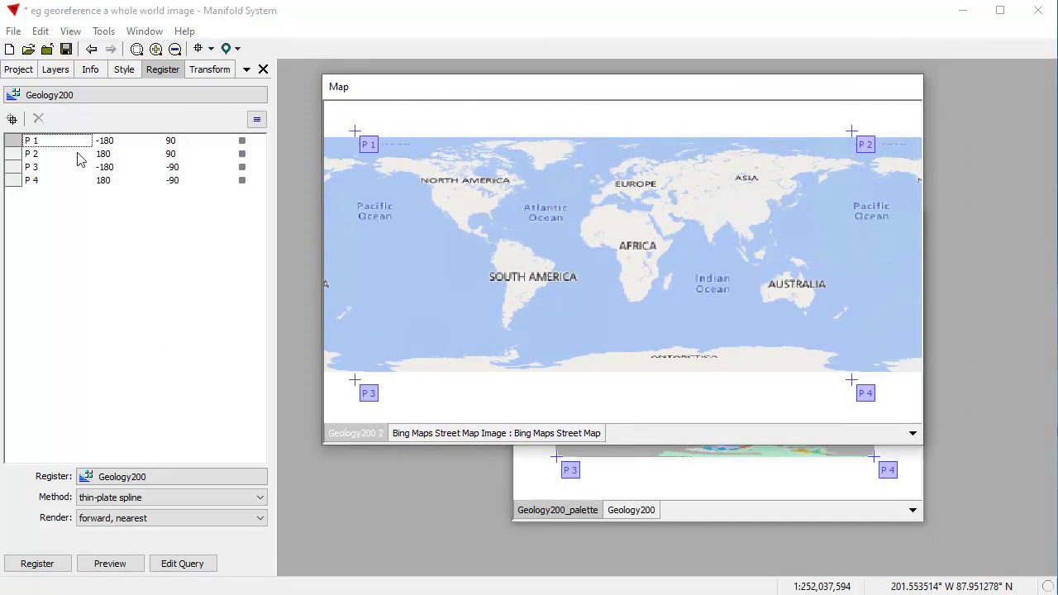
Step: Preview and register the Geology200_palette image, and add the resulting Geology200_palette 2 image to the map as a layer
{"action": "left_click", "coordinate": [147, 478]}
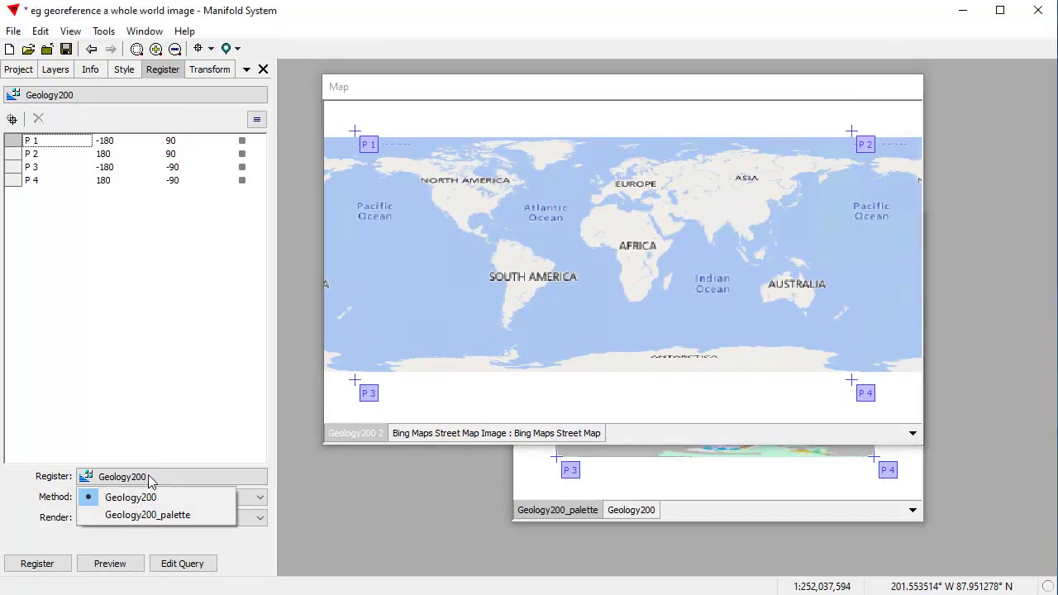
{"action": "left_click", "coordinate": [158, 515]}
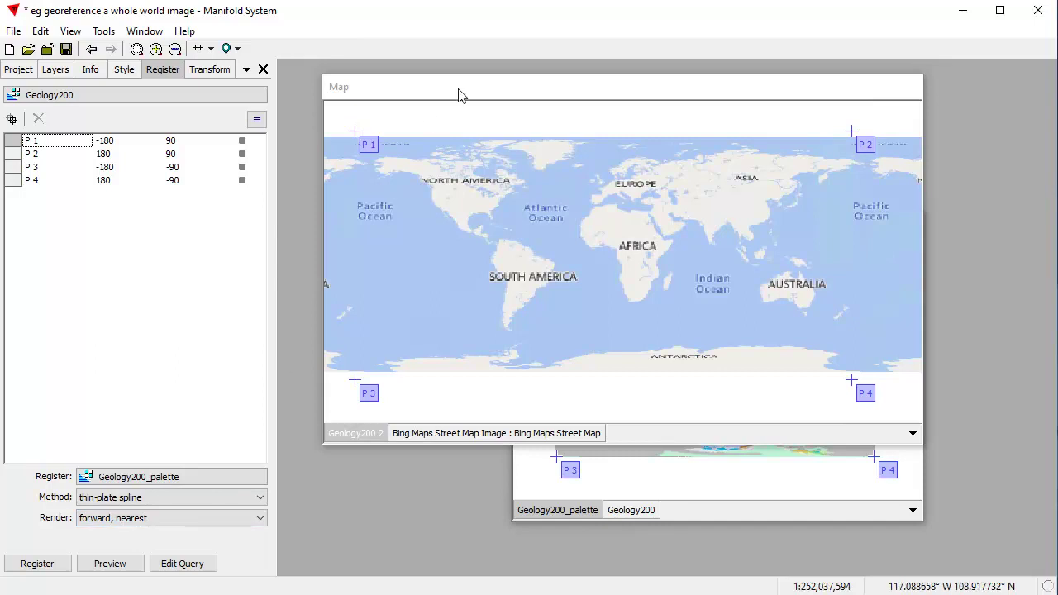
{"action": "left_click", "coordinate": [113, 572]}
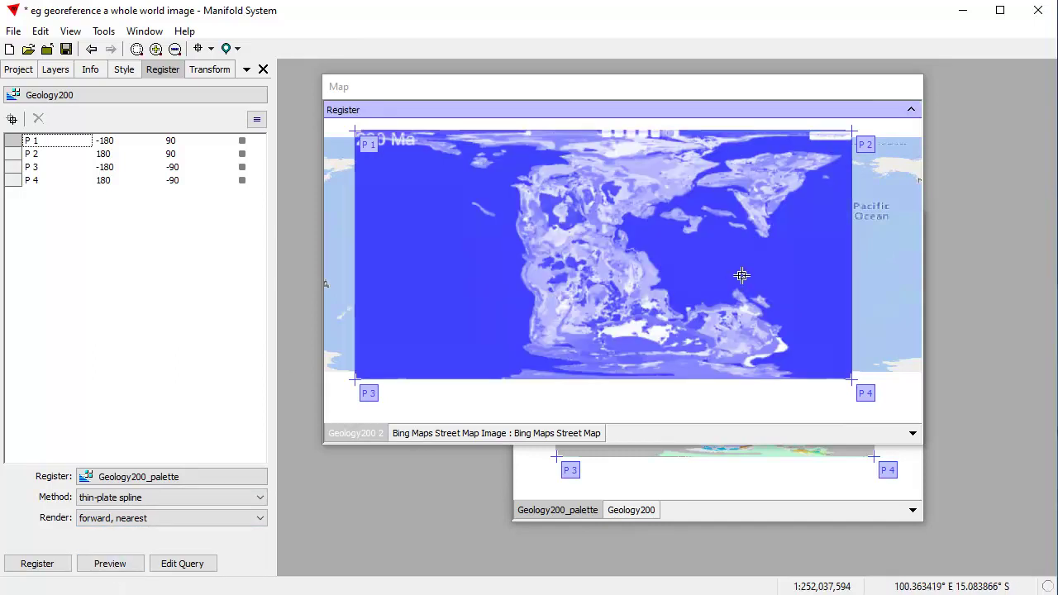
{"action": "left_click", "coordinate": [37, 564]}
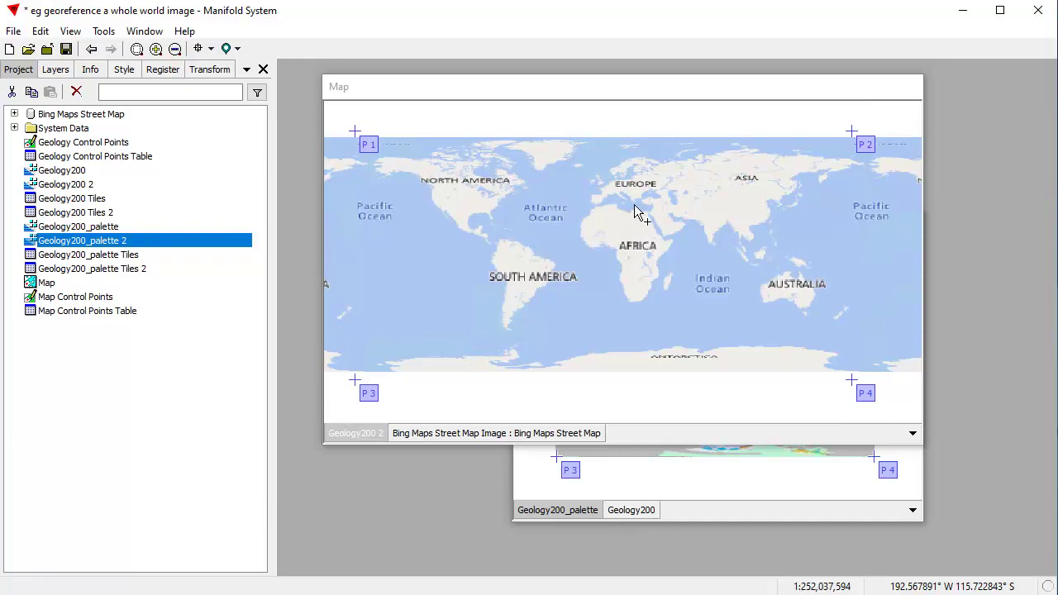
{"action": "left_click_drag", "start_coordinate": [633, 204], "coordinate": [634, 205]}
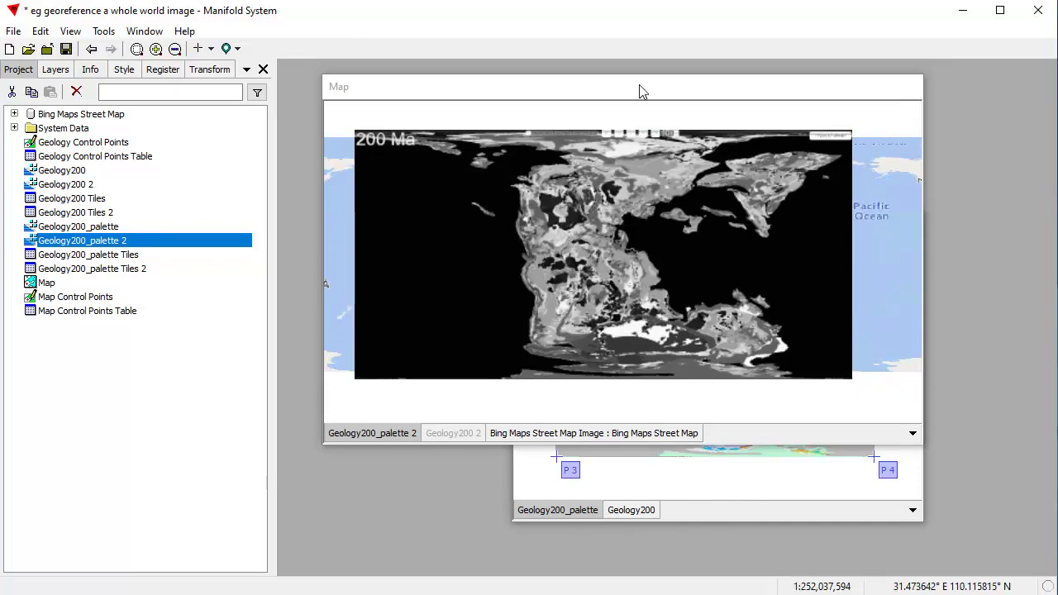
Step: Copy the StylePixel value from the properties of the original Geology200_palette image
{"action": "right_click", "coordinate": [84, 228]}
{"action": "left_click", "coordinate": [129, 378]}
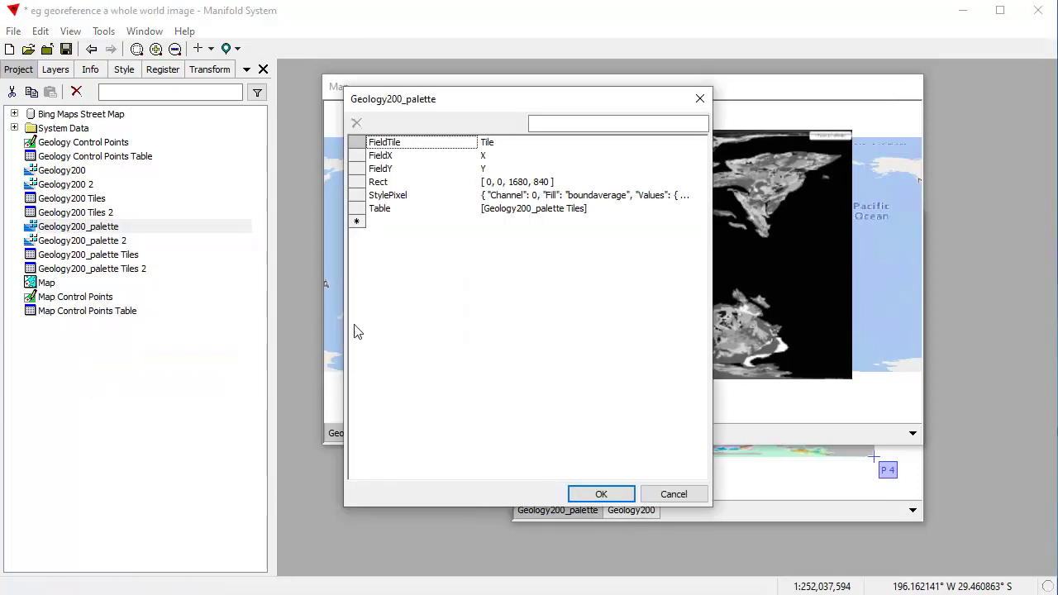
{"action": "right_click", "coordinate": [535, 204]}
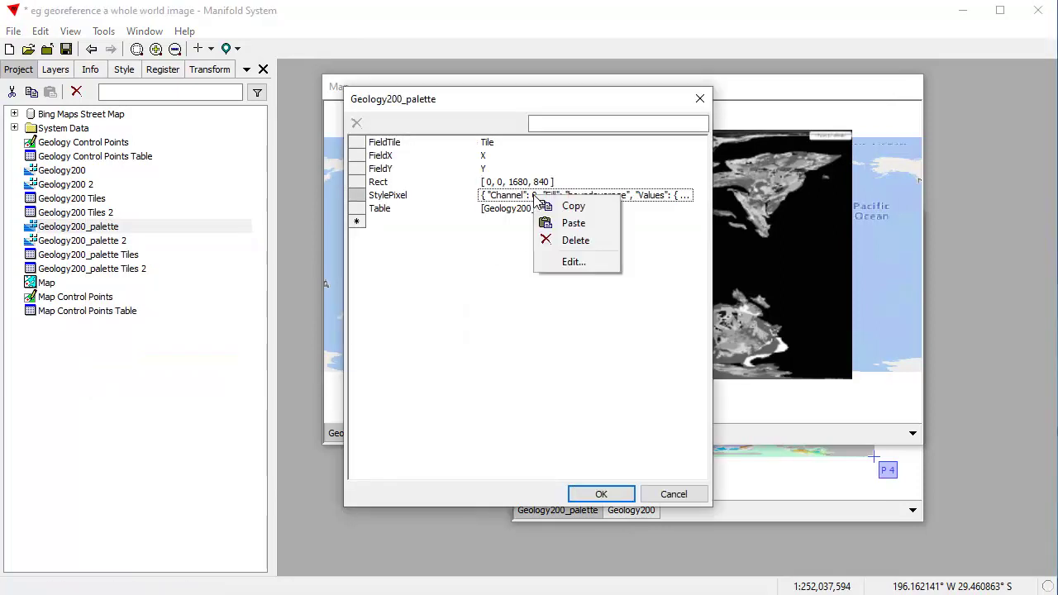
{"action": "left_click", "coordinate": [573, 204]}
{"action": "left_click", "coordinate": [673, 495]}
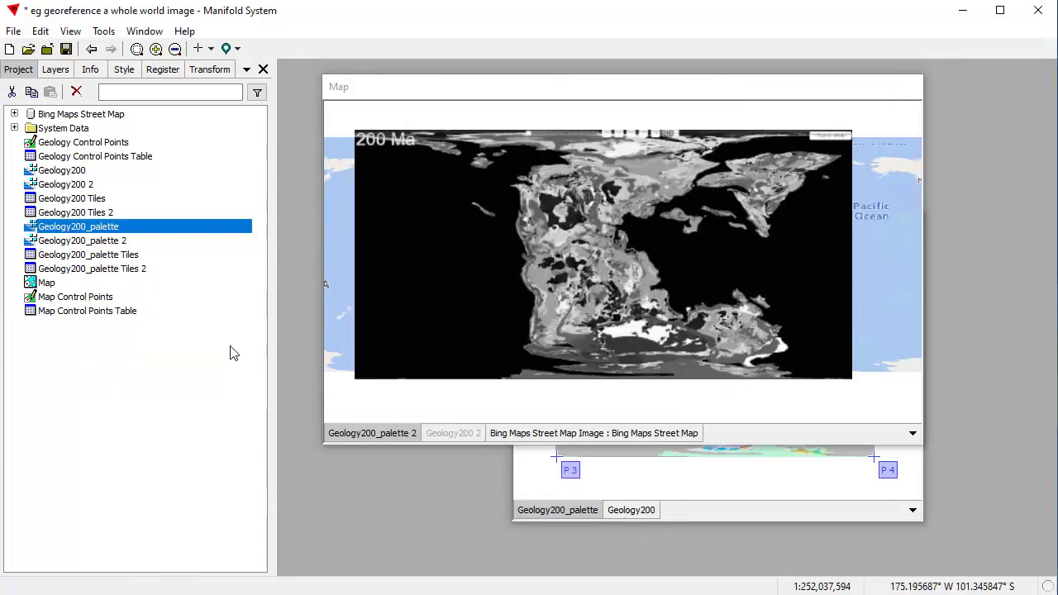
Step: Add a StylePixel property to the Geology200_palette 2 image and paste the copied style value into it
{"action": "left_click", "coordinate": [113, 240]}
{"action": "right_click", "coordinate": [112, 241]}
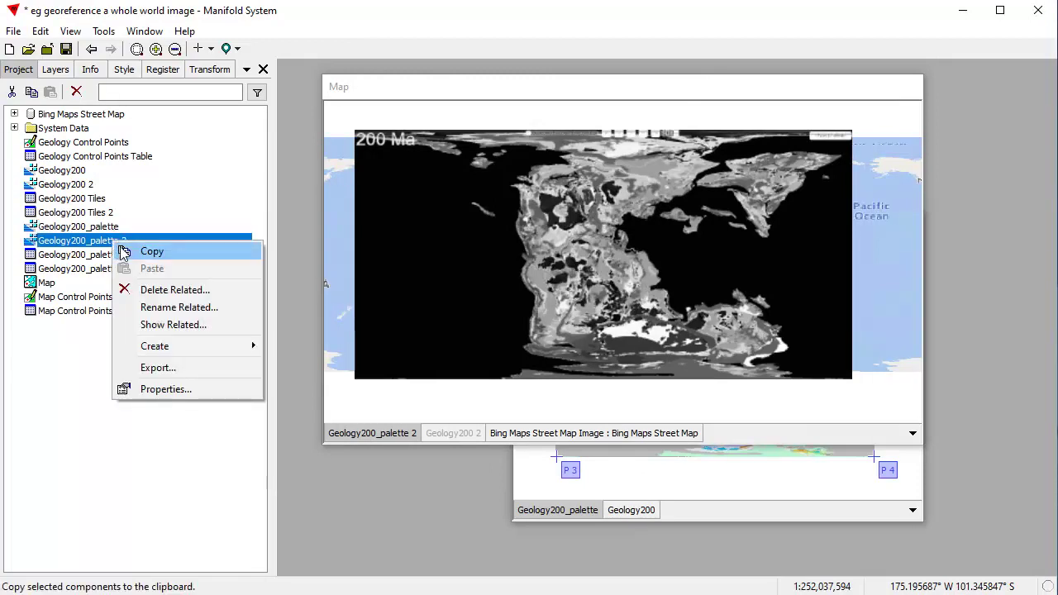
{"action": "left_click", "coordinate": [188, 388]}
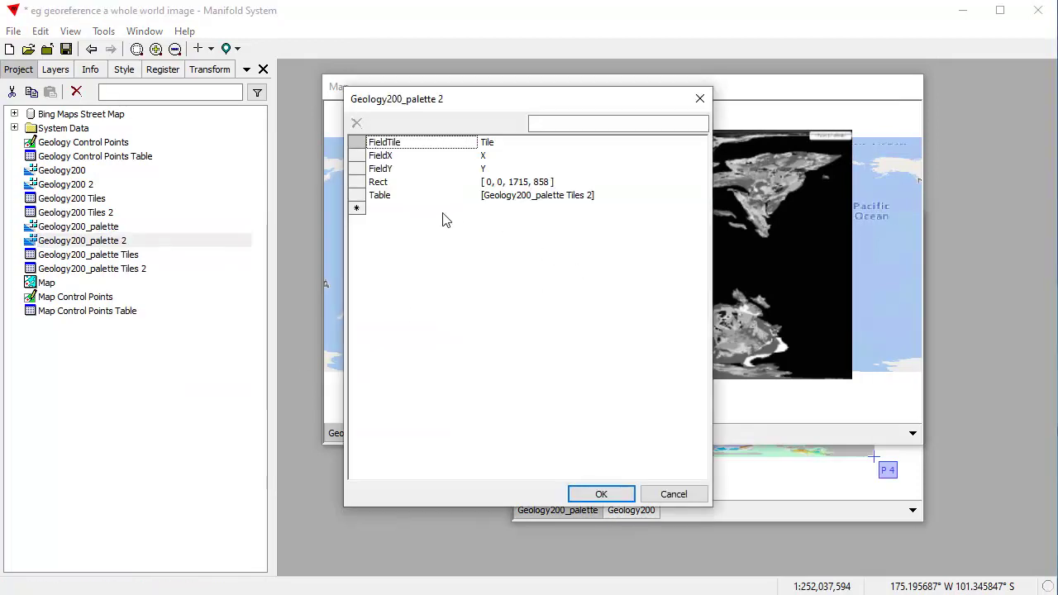
{"action": "left_click", "coordinate": [398, 208]}
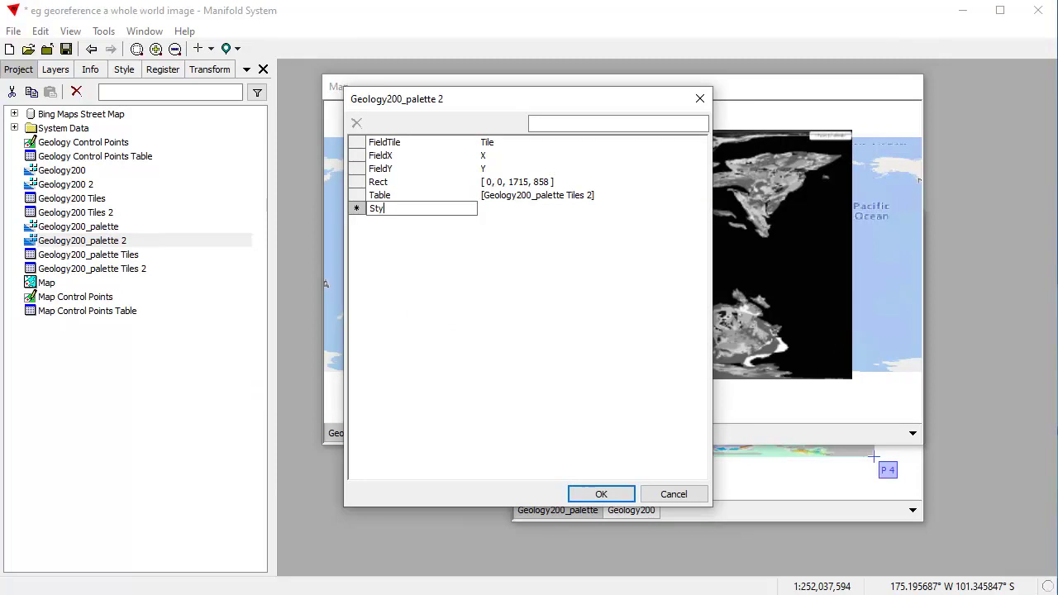
{"action": "type", "text": "StylePixel"}
{"action": "key", "text": "Return"}
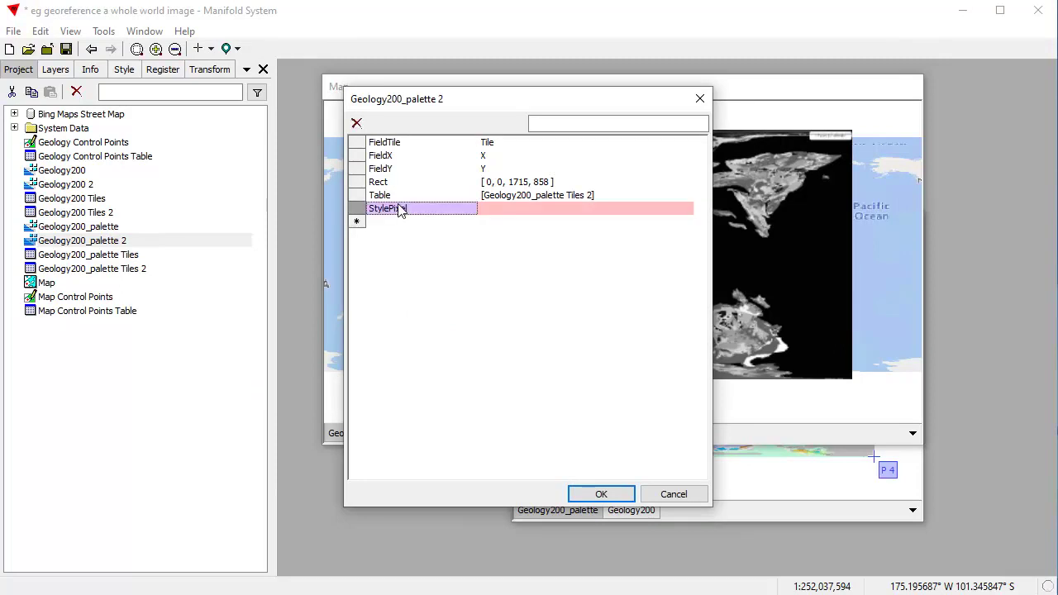
{"action": "left_click", "coordinate": [506, 209]}
{"action": "key", "text": "ctrl+v"}
{"action": "key", "text": "Return"}
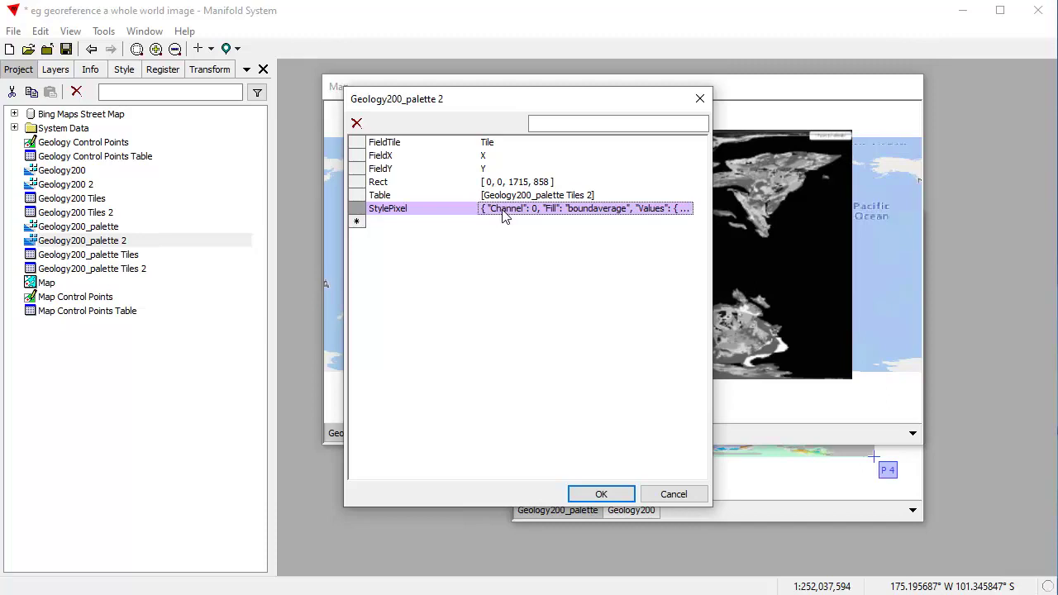
{"action": "left_click", "coordinate": [588, 494]}
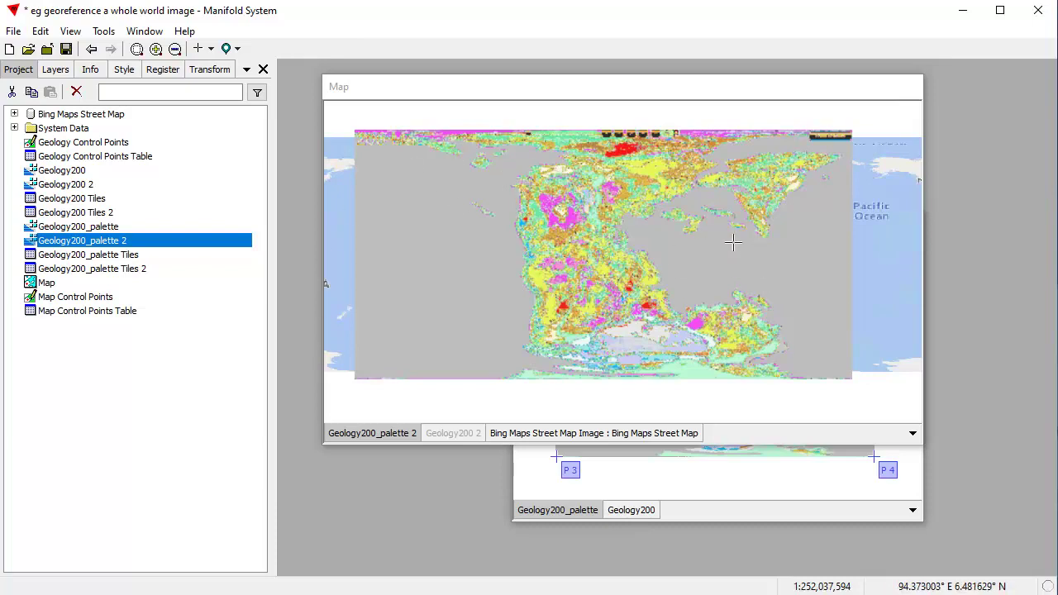
Step: Make the gray color of palette value 2 transparent in the Geology200_palette 2 layer and update the style
{"action": "left_click", "coordinate": [124, 69]}
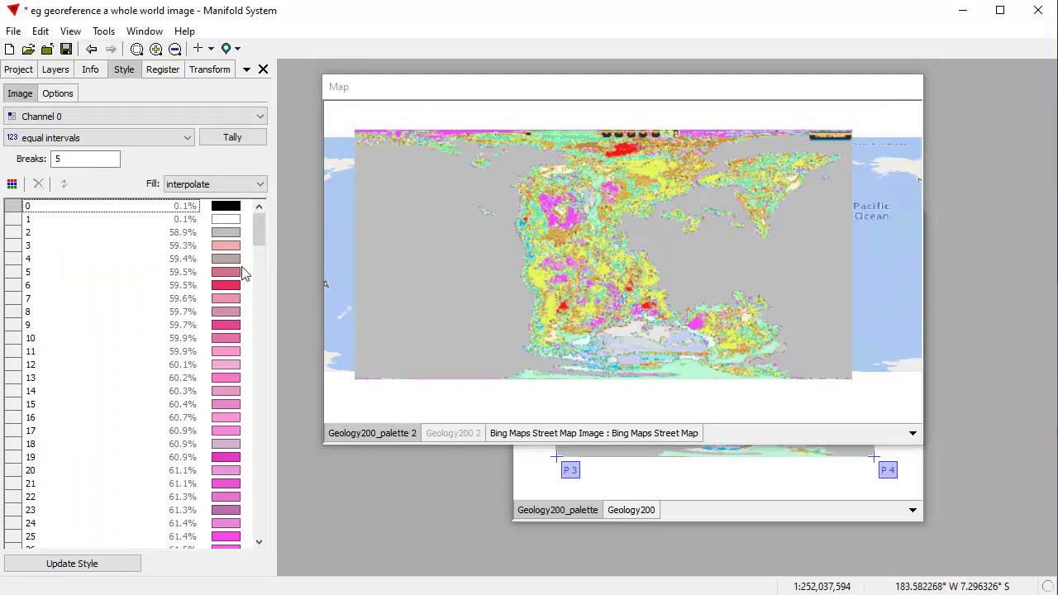
{"action": "left_click_drag", "start_coordinate": [254, 222], "coordinate": [261, 184]}
{"action": "left_click", "coordinate": [234, 237]}
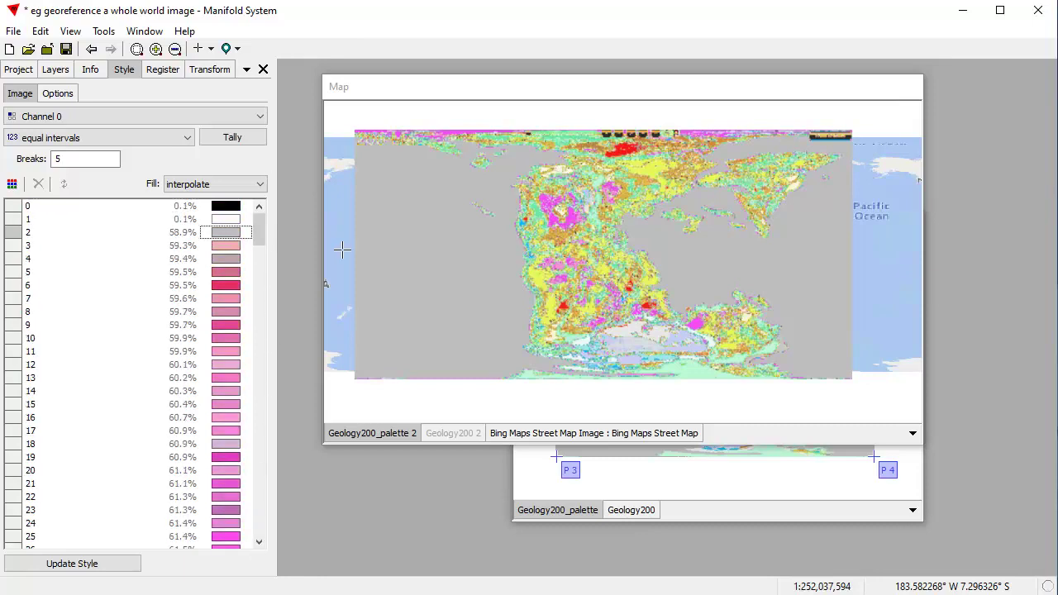
{"action": "left_click", "coordinate": [228, 237]}
{"action": "left_click", "coordinate": [212, 273]}
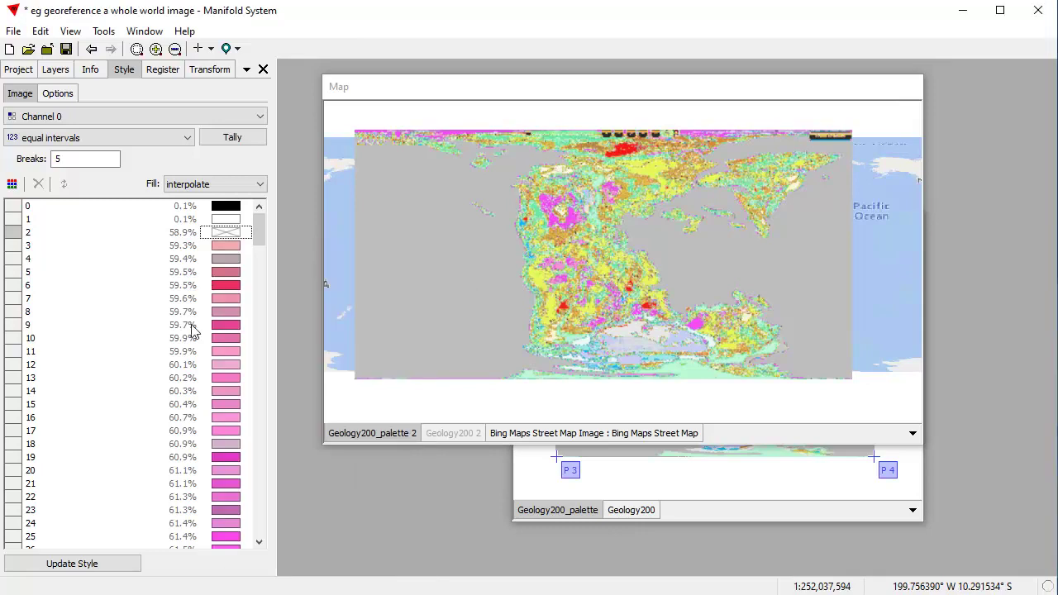
{"action": "left_click", "coordinate": [106, 566]}
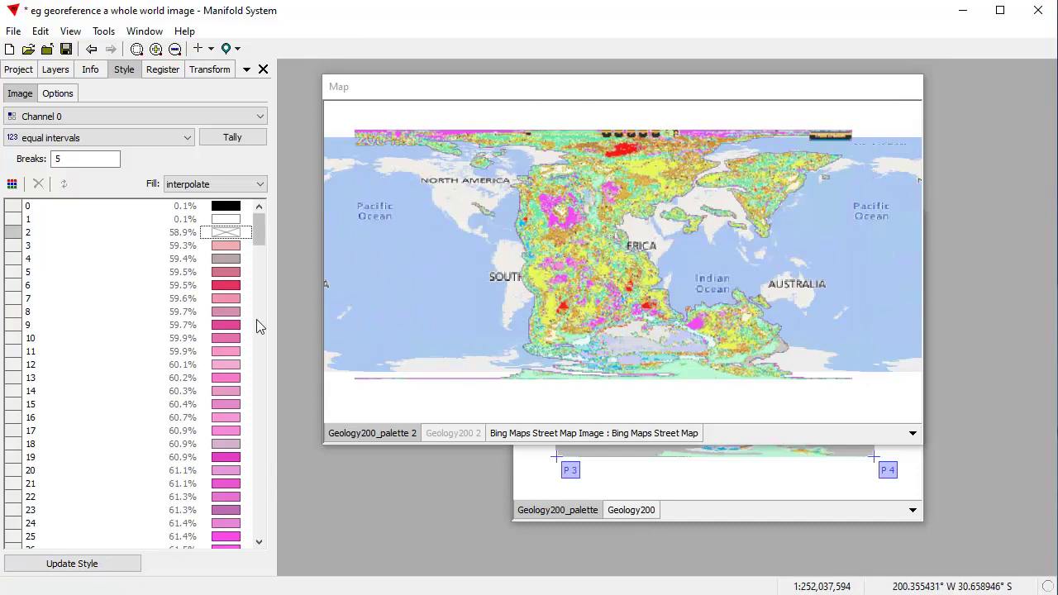
Step: Dock the Map and Geology200 windows in the main workspace and bring the Map to the front
{"action": "double_click", "coordinate": [681, 94]}
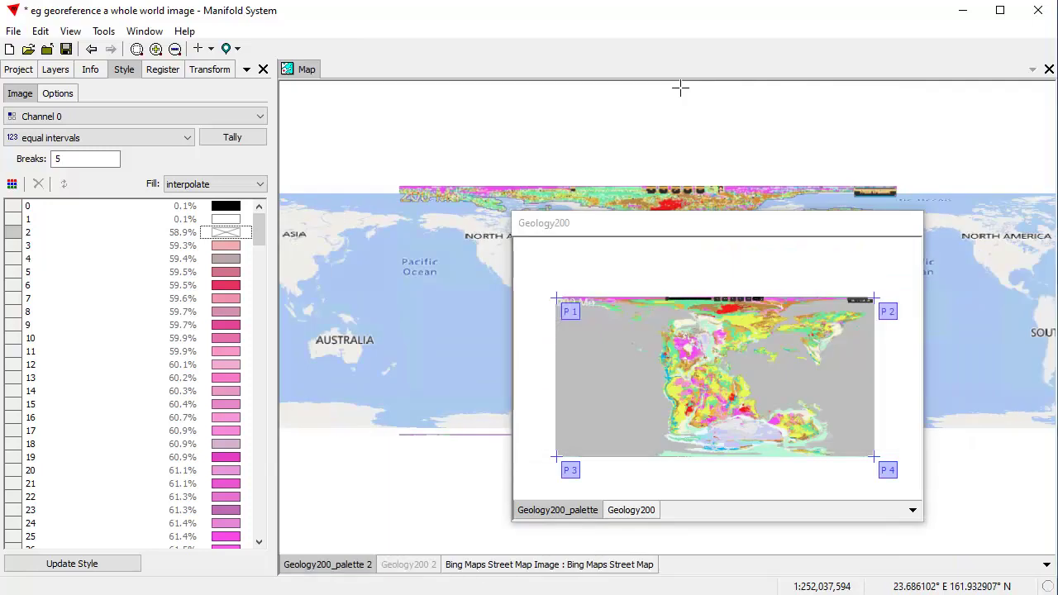
{"action": "right_click", "coordinate": [700, 228]}
{"action": "left_click", "coordinate": [668, 230]}
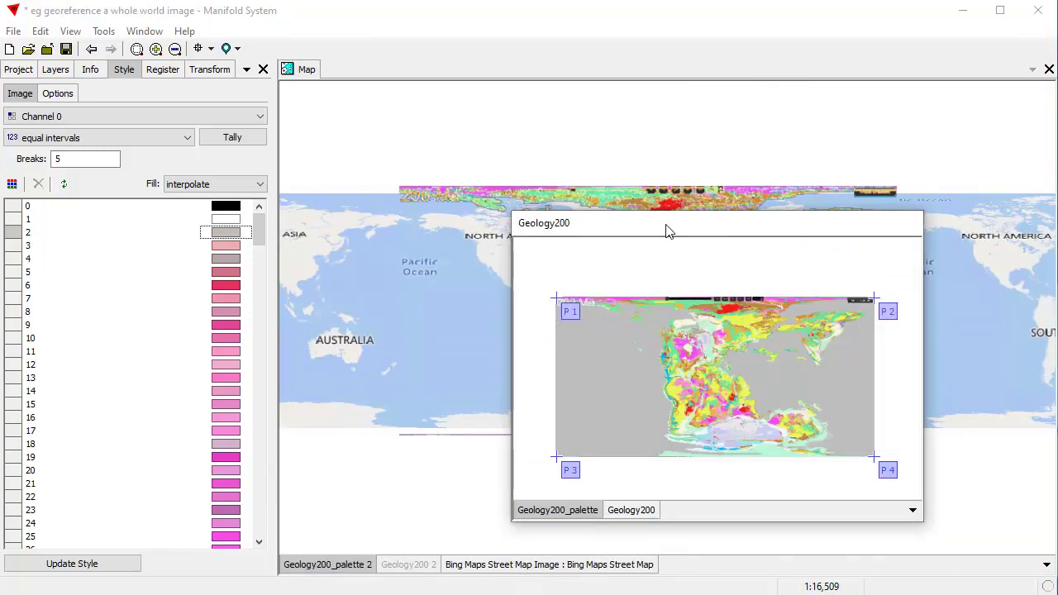
{"action": "double_click", "coordinate": [668, 231]}
{"action": "left_click", "coordinate": [301, 74]}
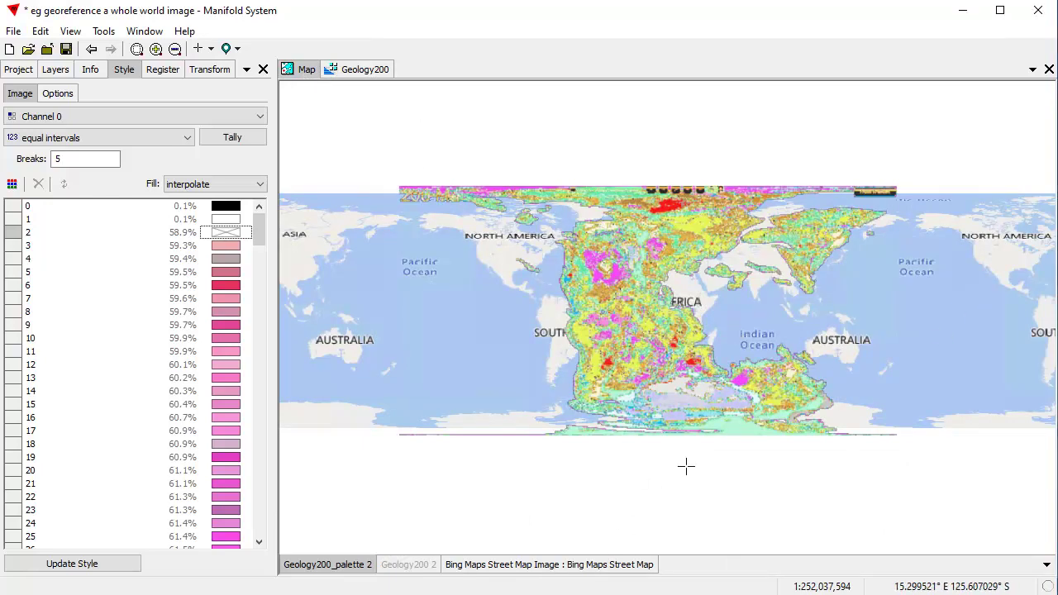
Step: Compare the Geology200 2 and Geology200_palette 2 layers in the map by toggling their visibility, leaving only the palette layer shown
{"action": "left_click", "coordinate": [351, 570]}
{"action": "left_click", "coordinate": [405, 570]}
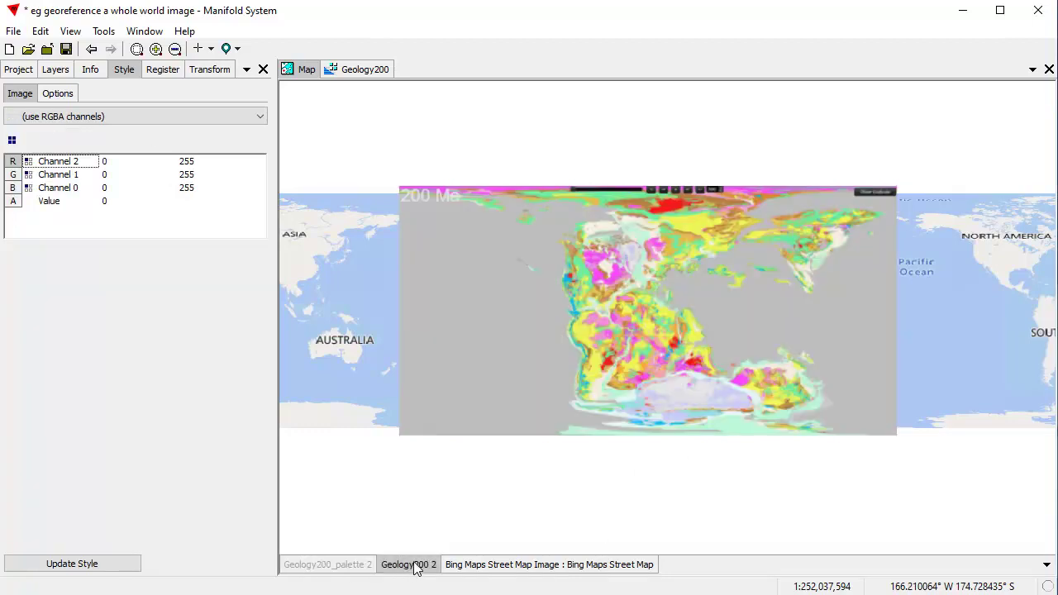
{"action": "left_click", "coordinate": [416, 568]}
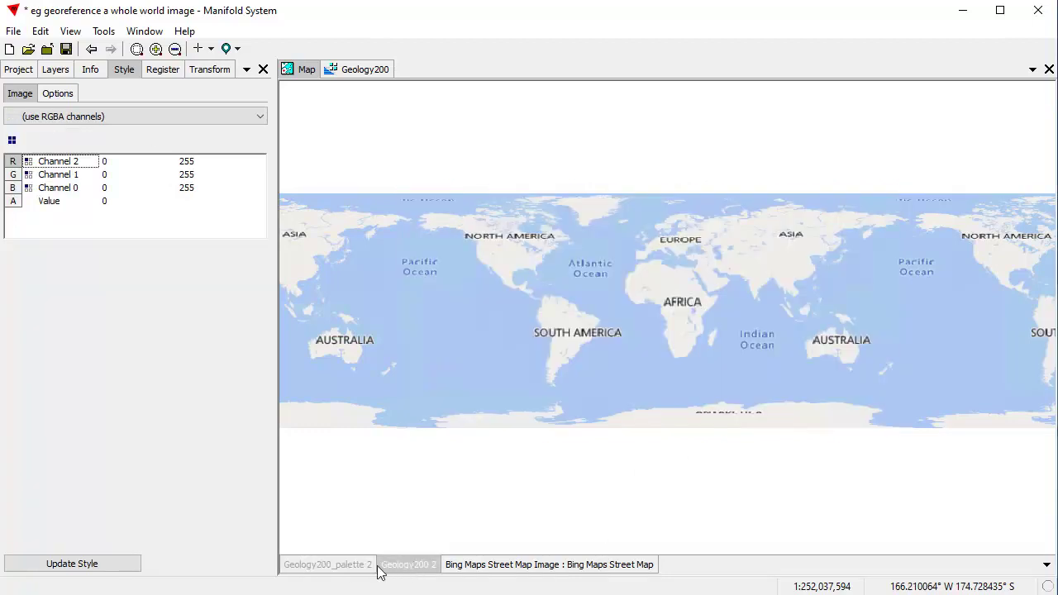
{"action": "left_click", "coordinate": [334, 570]}
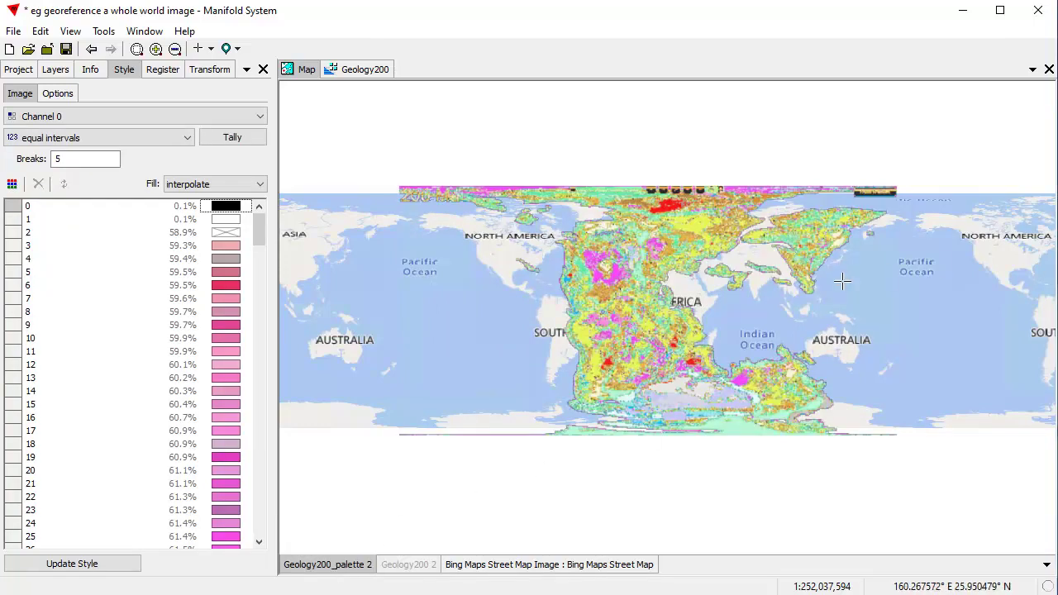
Step: Examine the transparent palette layer up close over the street map and check it against the original Geology200 window
{"action": "left_click_drag", "start_coordinate": [450, 203], "coordinate": [814, 417]}
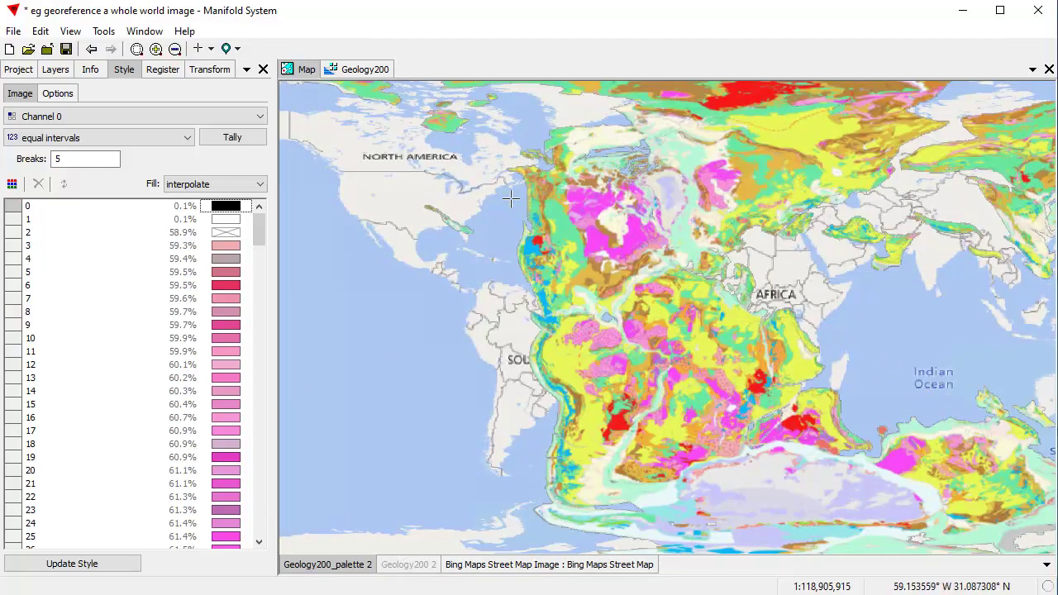
{"action": "left_click_drag", "start_coordinate": [391, 143], "coordinate": [958, 542]}
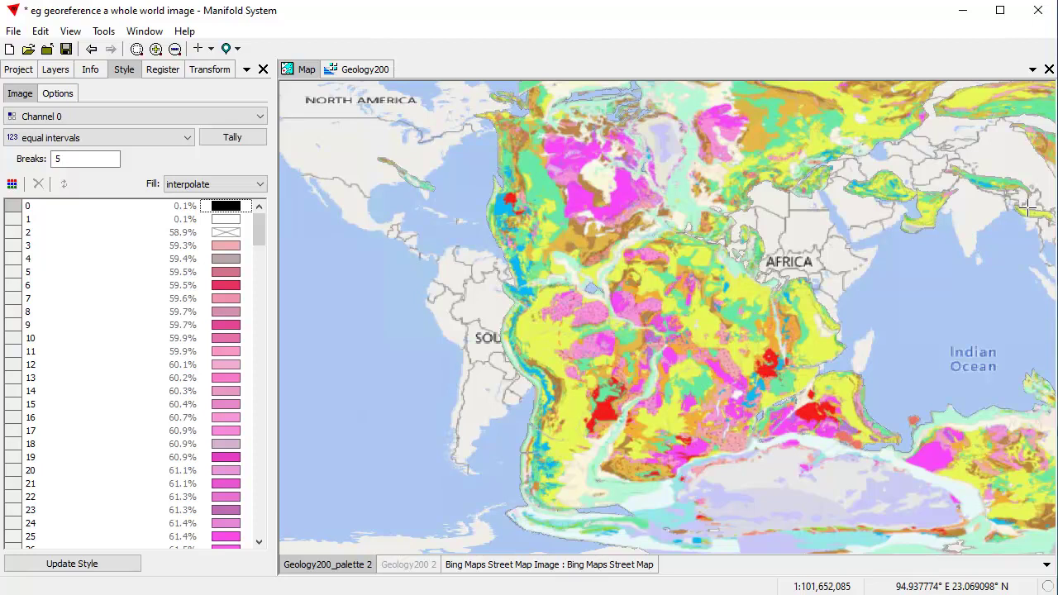
{"action": "left_click", "coordinate": [360, 71]}
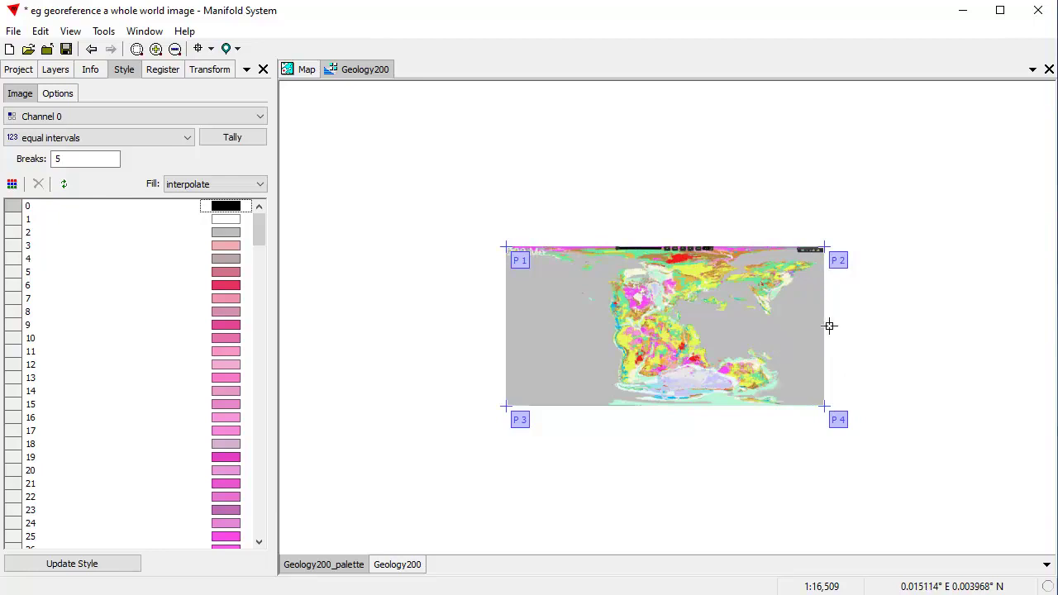
{"action": "left_click", "coordinate": [304, 71]}
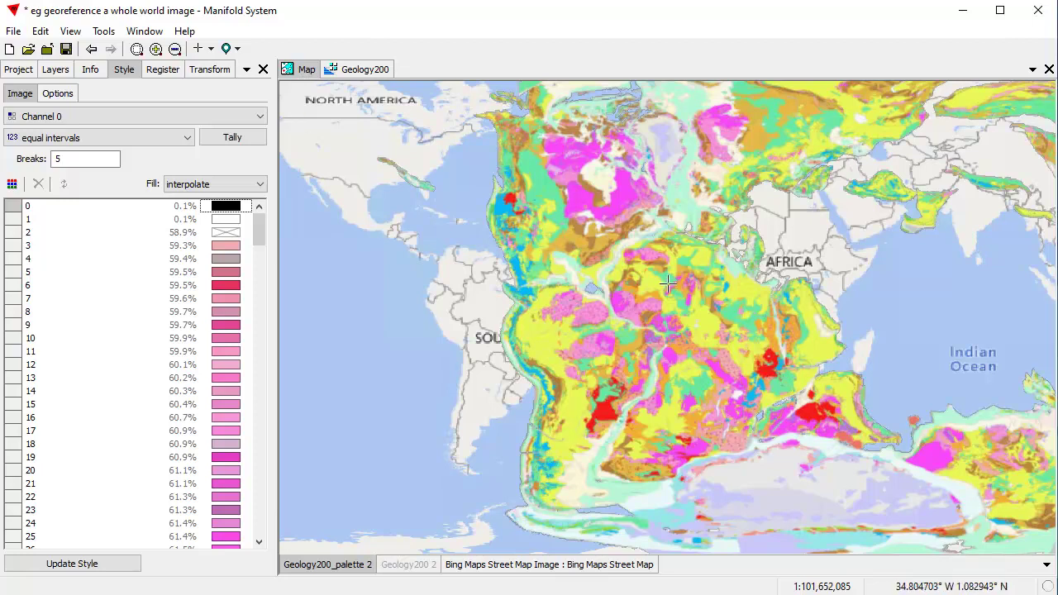
Step: View the Map's registration control points as marks and as errors, and return the list to coordinates
{"action": "left_click", "coordinate": [171, 71]}
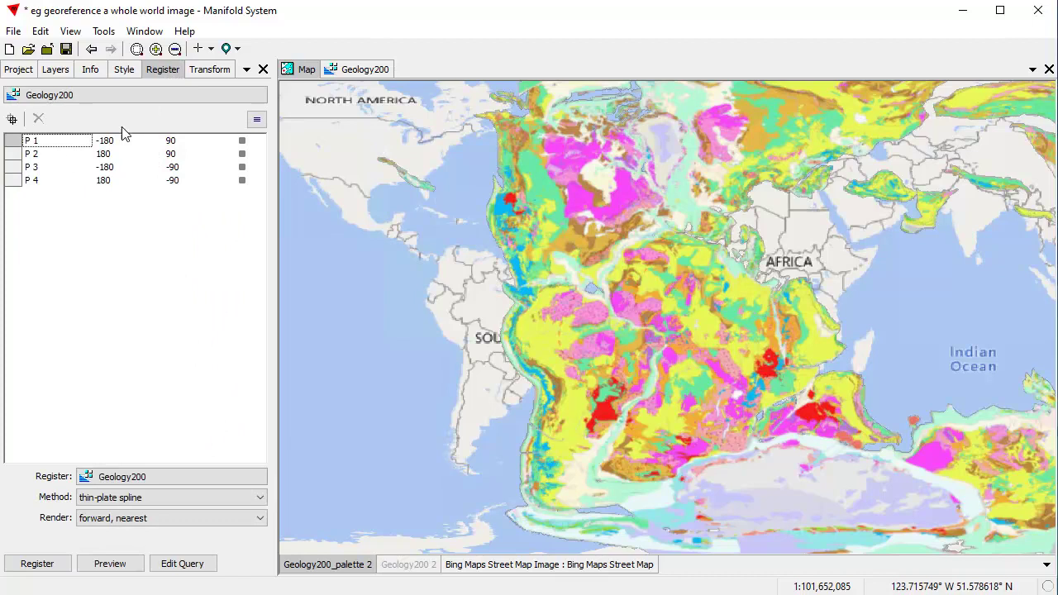
{"action": "left_click", "coordinate": [256, 120]}
{"action": "left_click", "coordinate": [196, 148]}
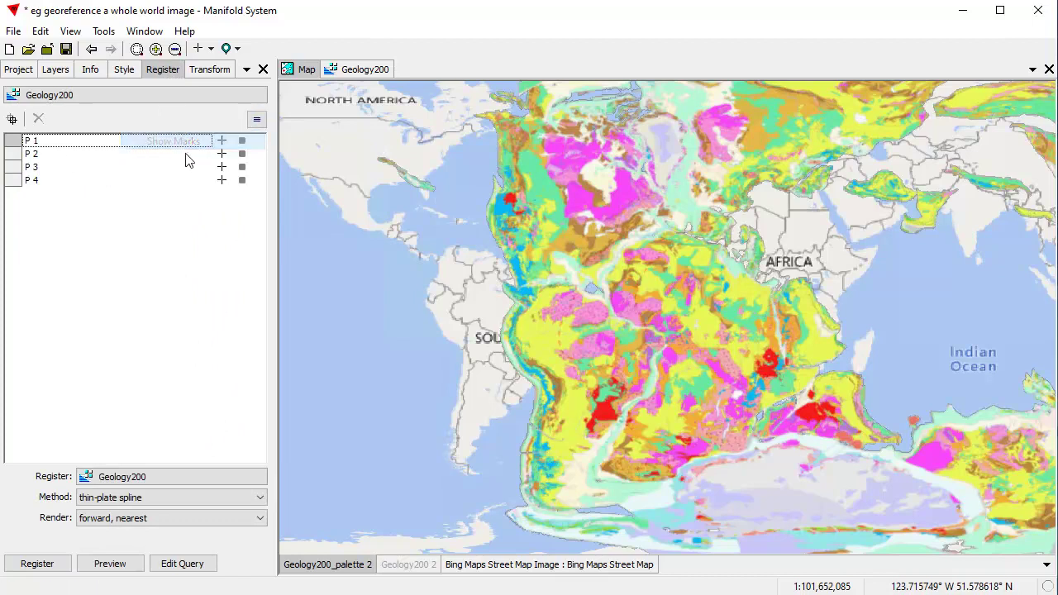
{"action": "left_click", "coordinate": [256, 120]}
{"action": "left_click", "coordinate": [227, 179]}
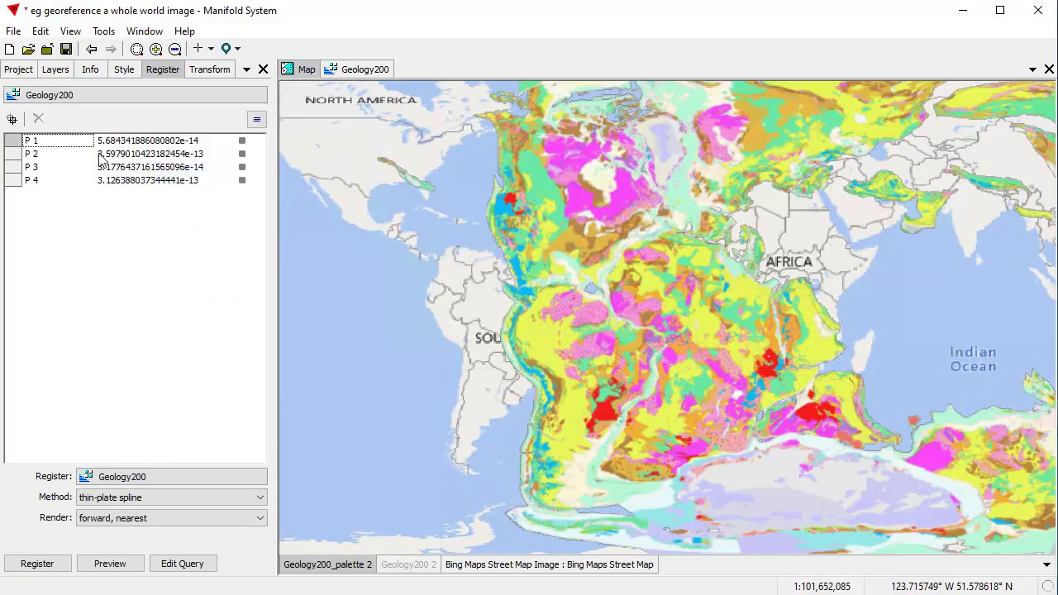
{"action": "left_click", "coordinate": [258, 121]}
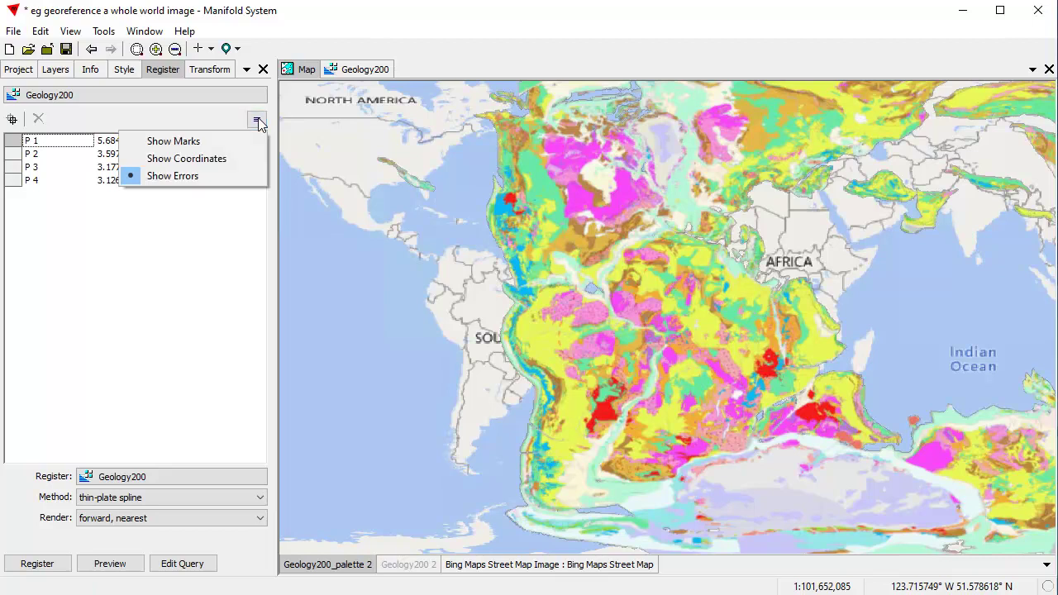
{"action": "left_click", "coordinate": [206, 159]}
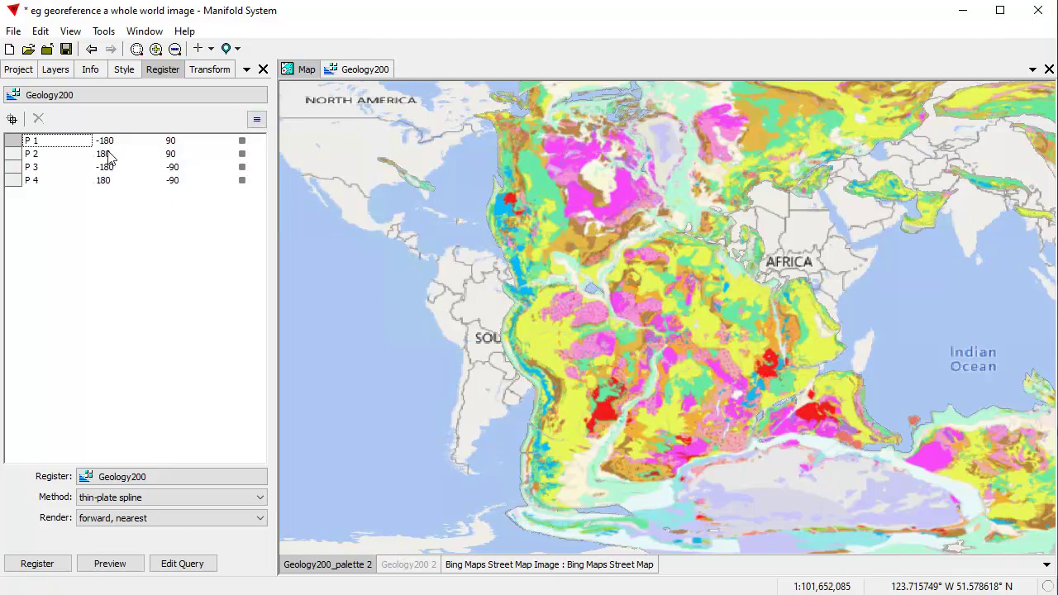